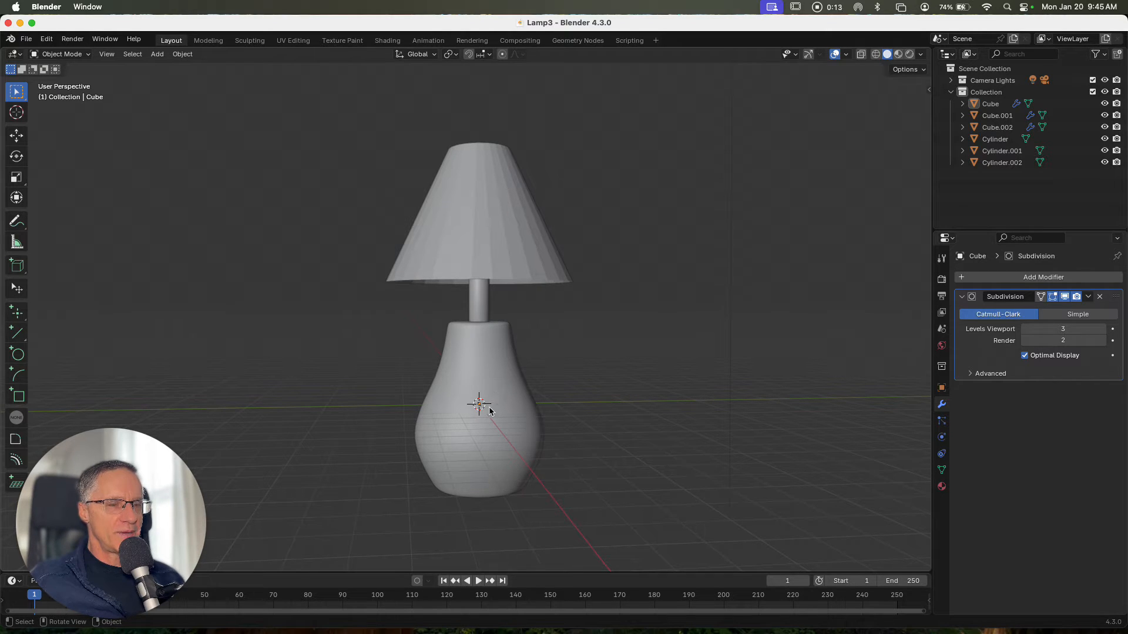
Select the lamp's vase-shaped base object and rename it Base
click(497, 426)
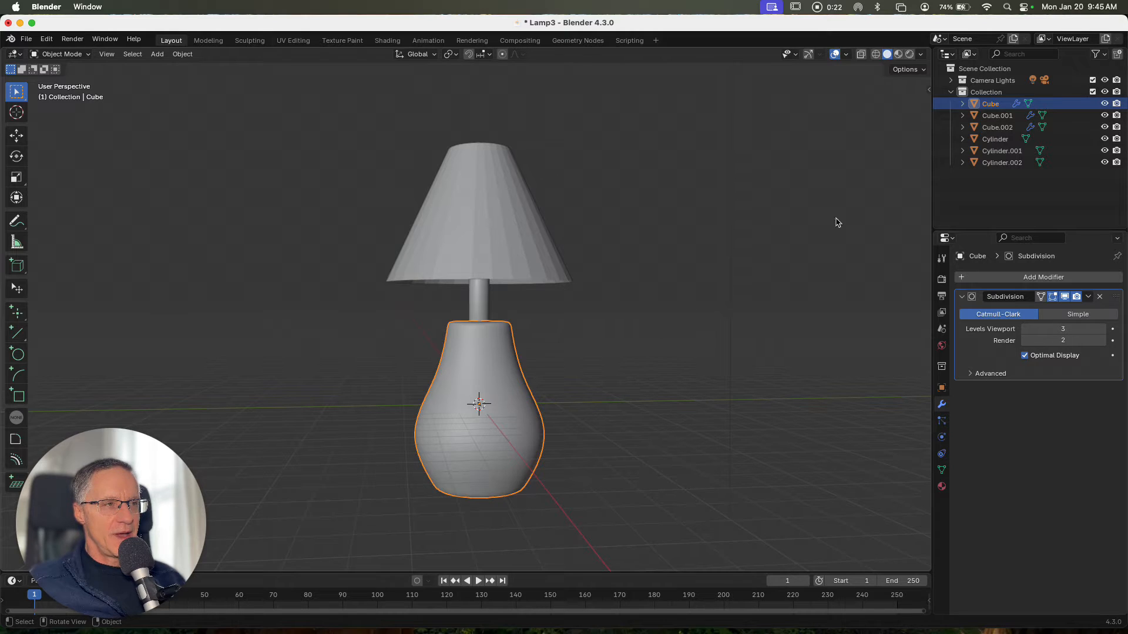
click(977, 106)
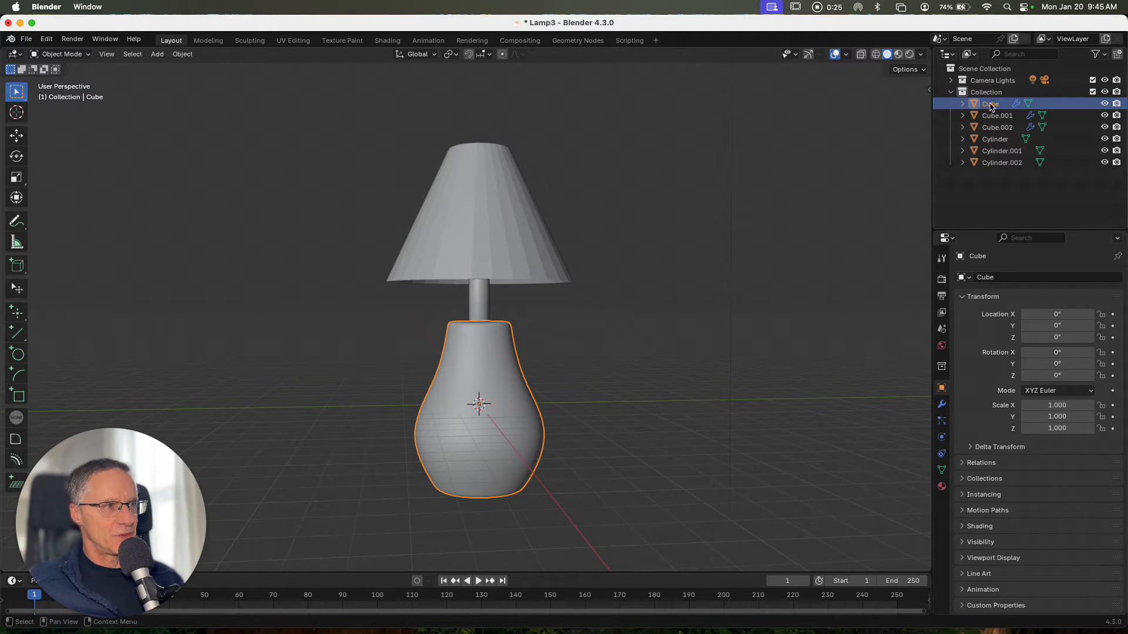
double_click(990, 105)
text(Base)
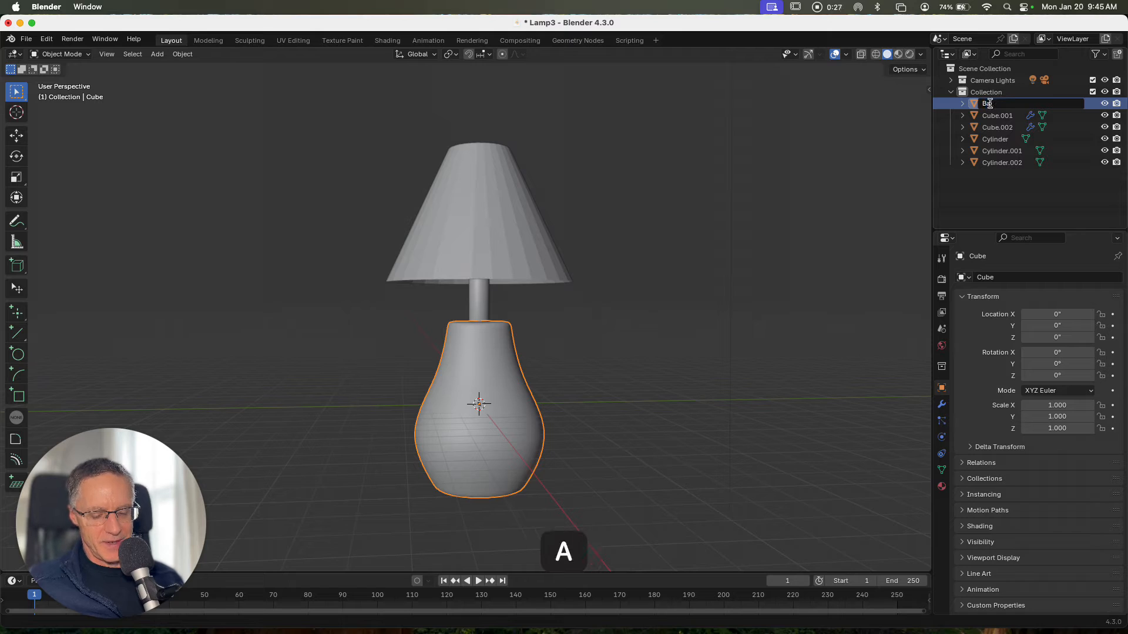
key(Return)
Select the thin vertical cylinder between base and shade and rename it Shaft
click(478, 306)
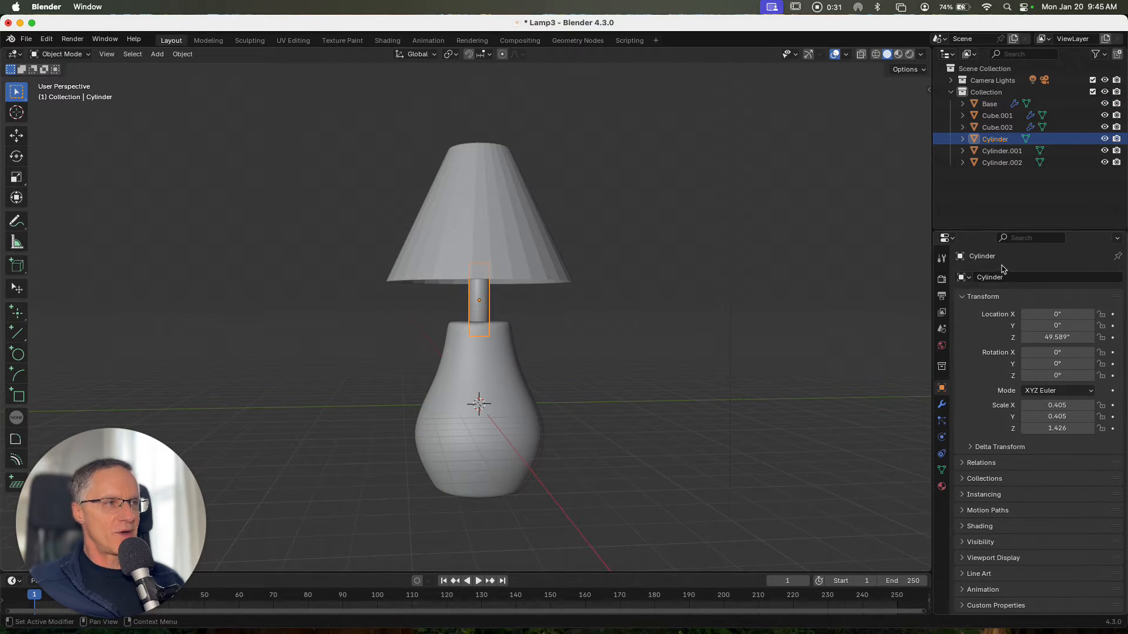
double_click(1008, 140)
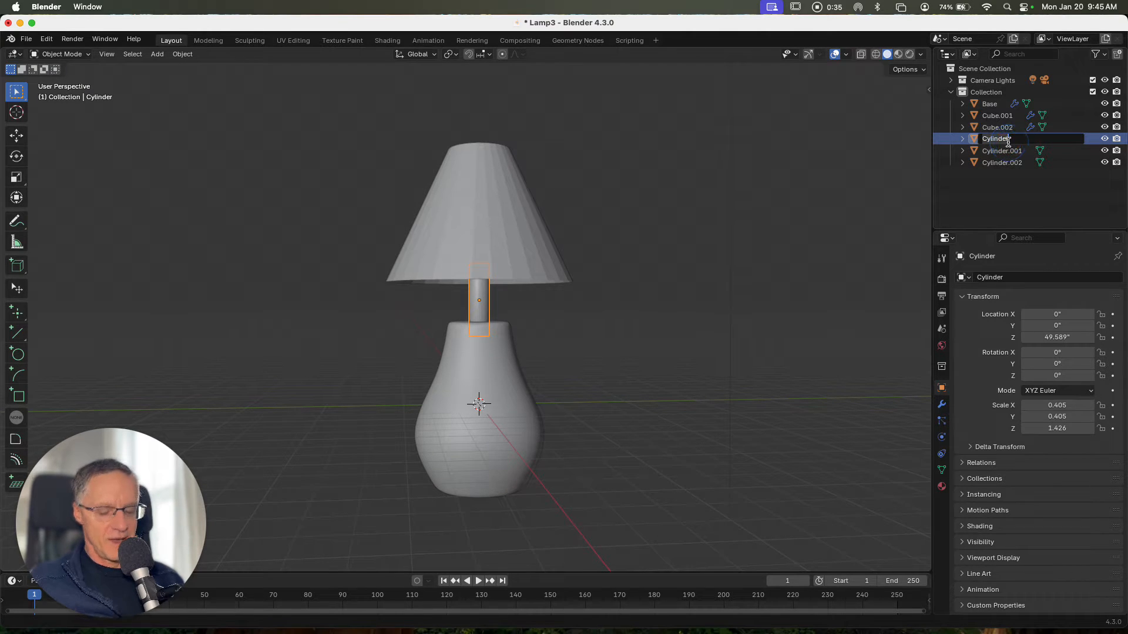
text(Sha)
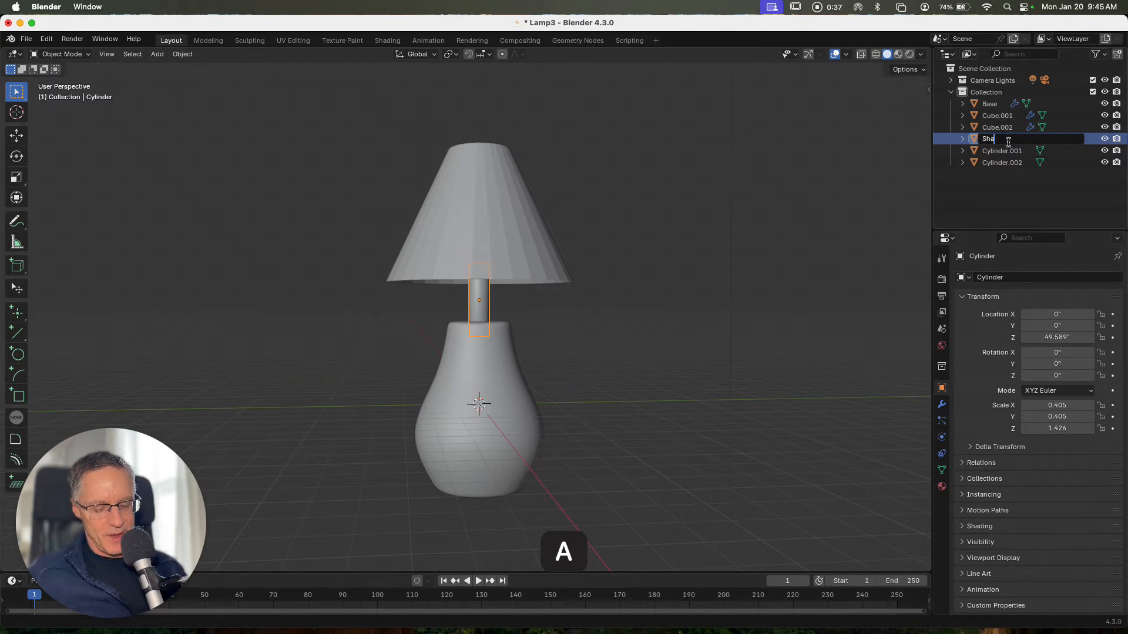
text(ft)
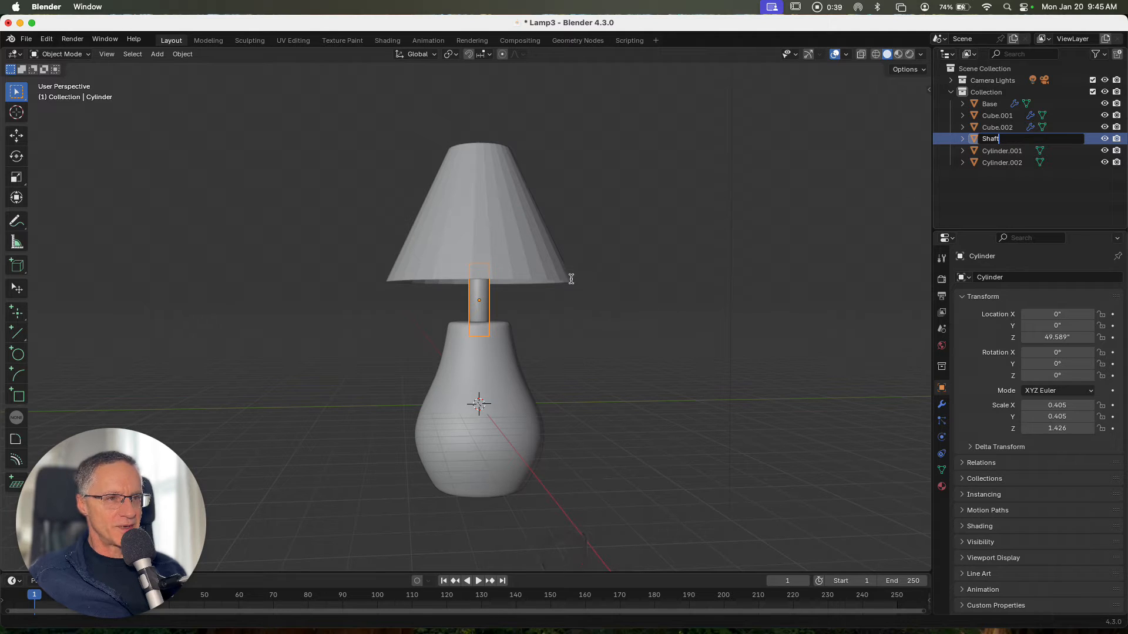
key(Return)
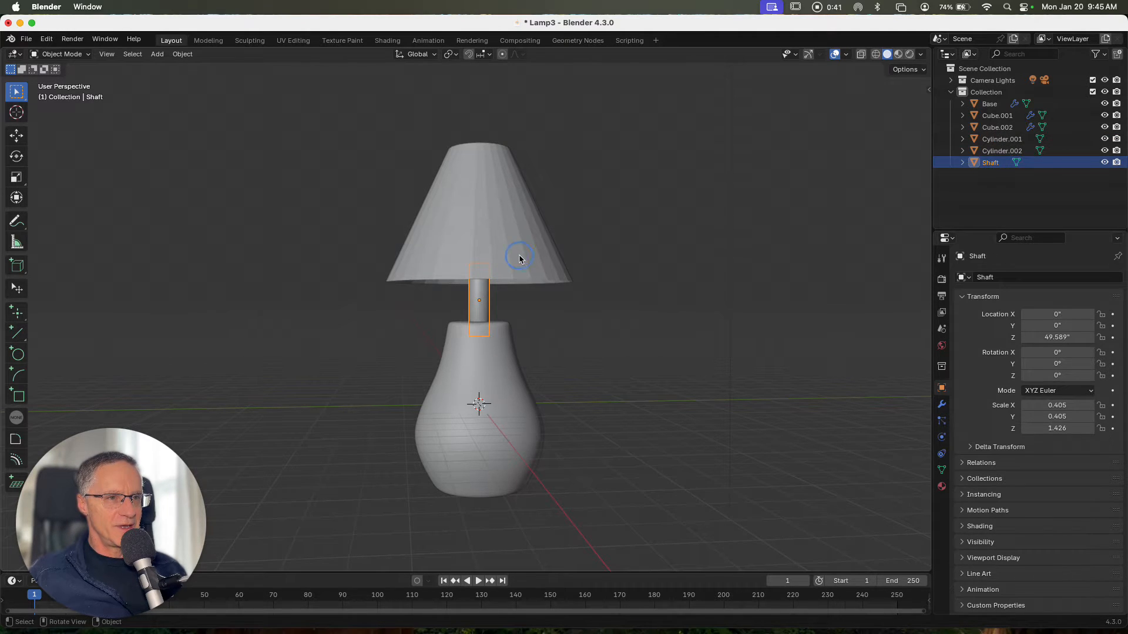
Select the lampshade cylinder and rename it Shade
click(992, 139)
double_click(990, 140)
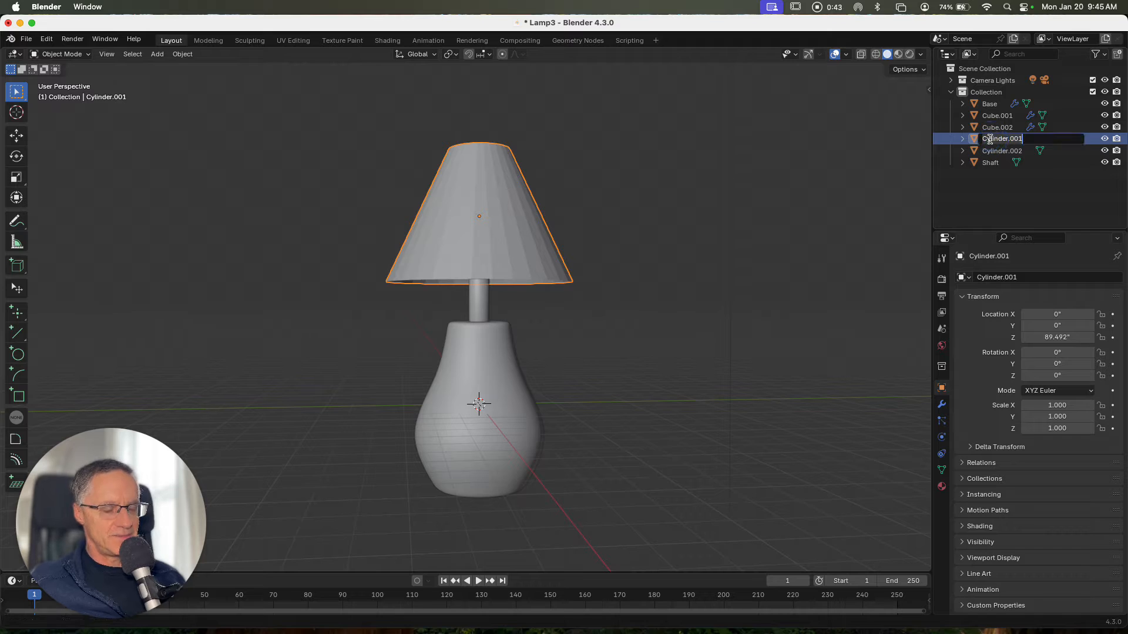
text(Shade)
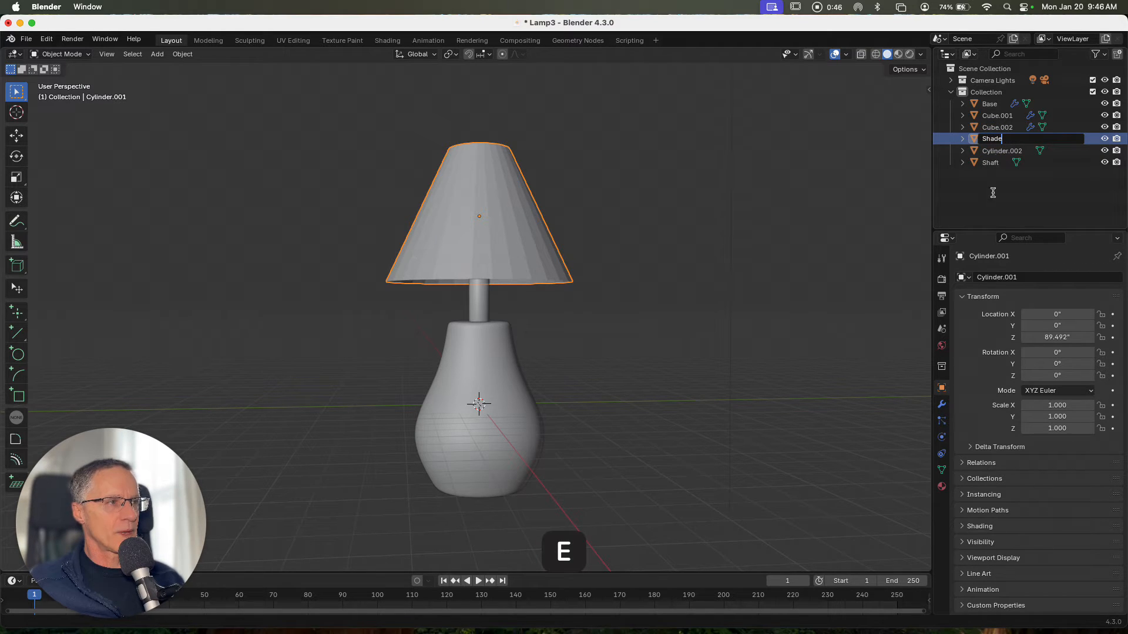
key(Return)
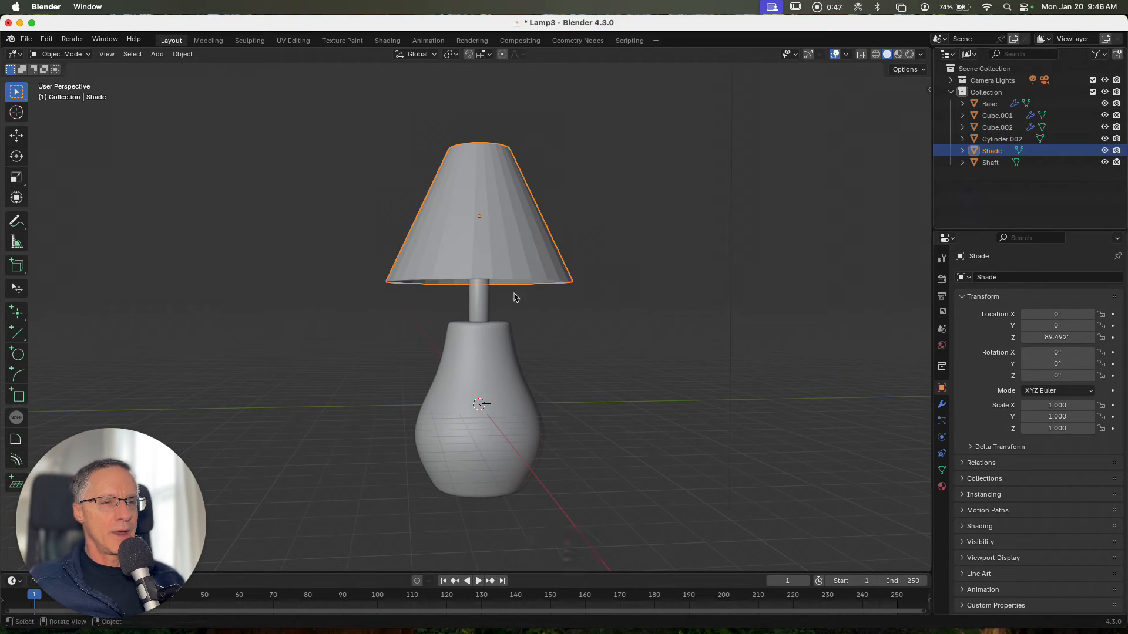
Select the bulb object inside the shade and rename it Bulb
middle_drag(515, 294, 473, 242)
click(473, 230)
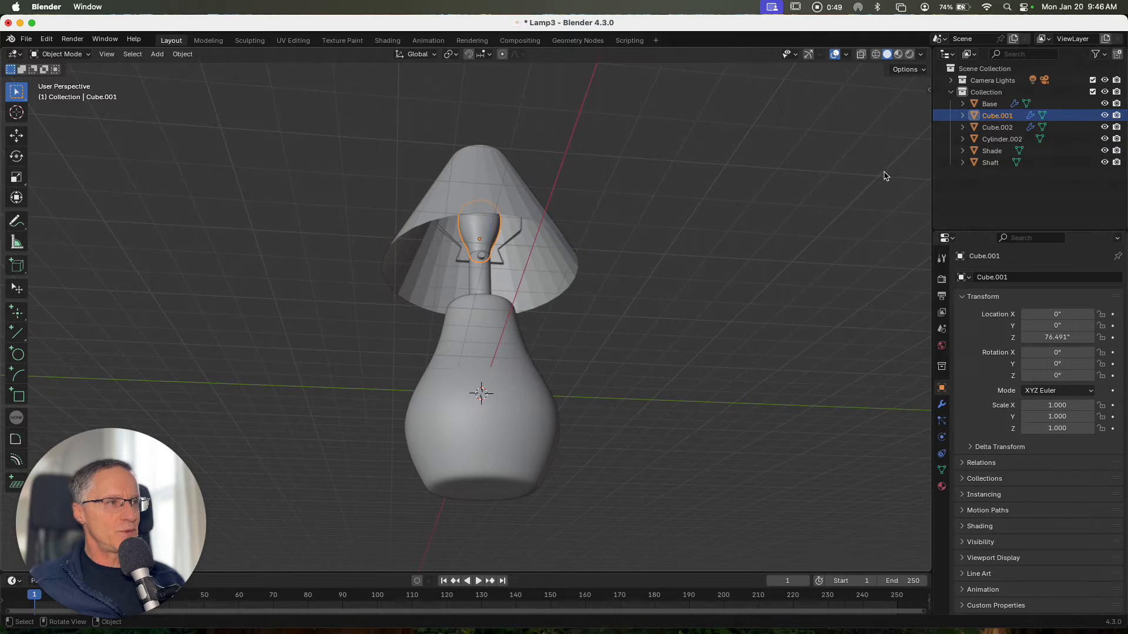
double_click(984, 117)
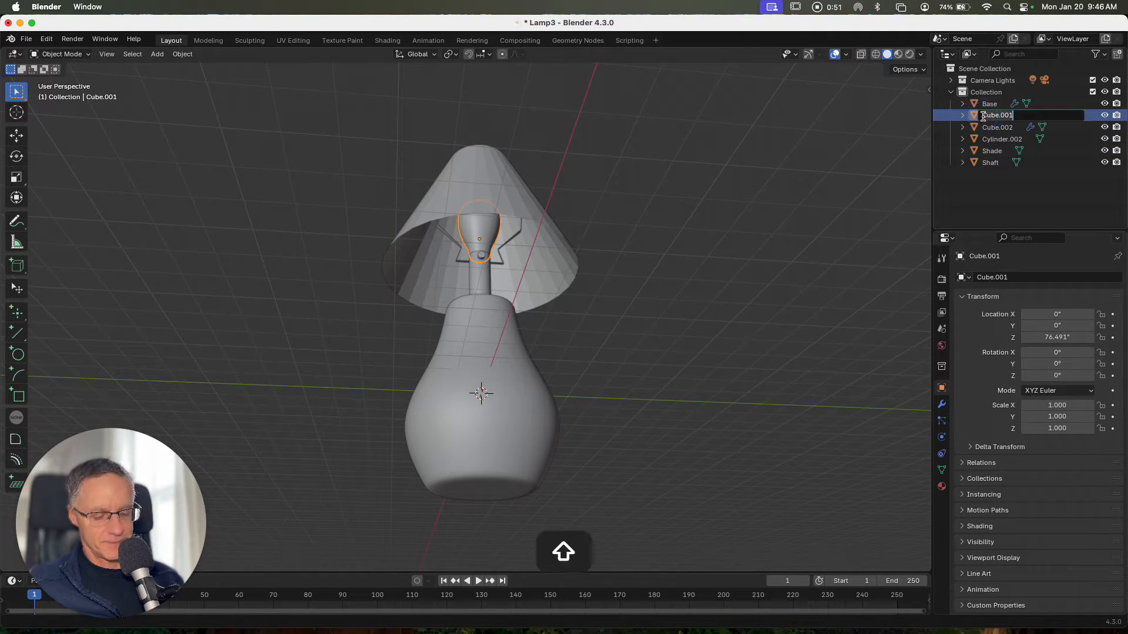
text(Bulb)
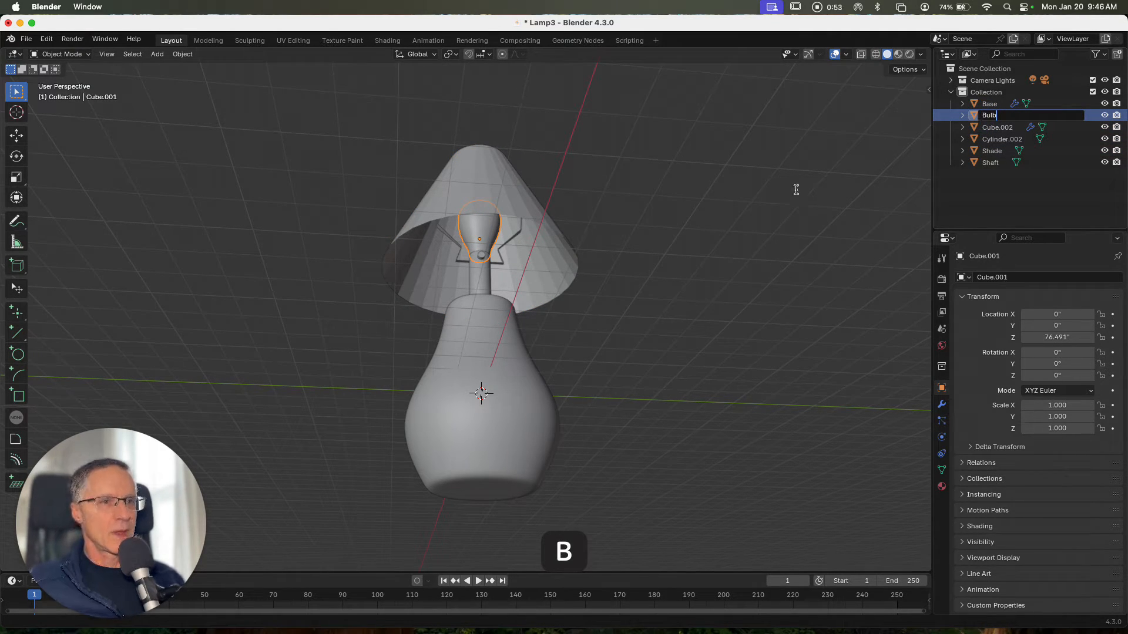
key(Return)
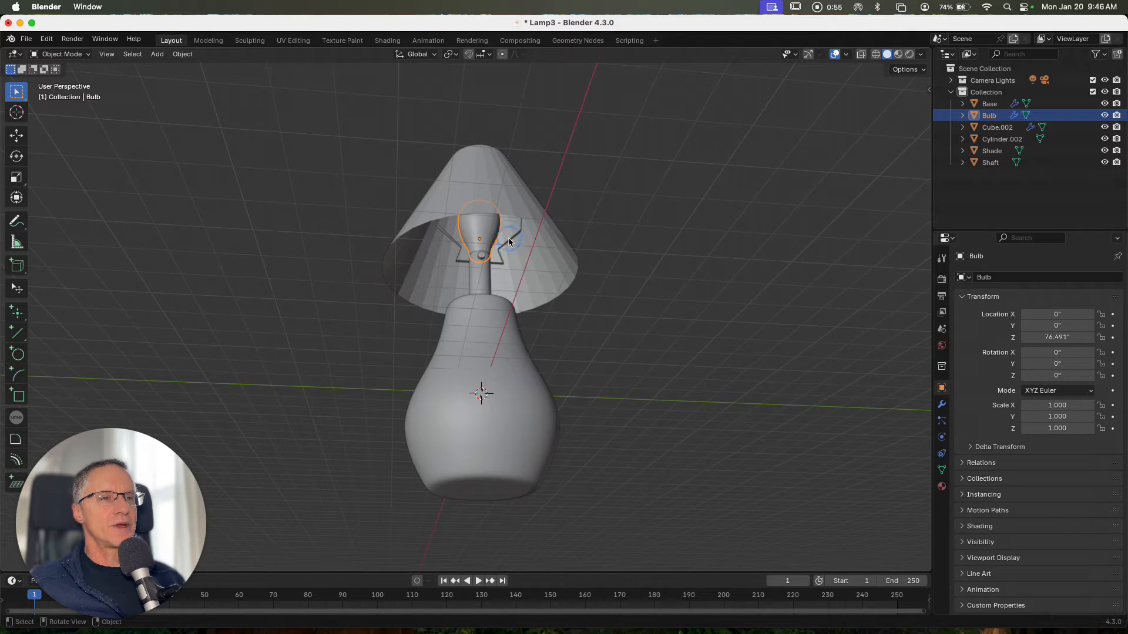
Select the bracket object holding the shade and rename it Hanger
click(510, 241)
double_click(990, 128)
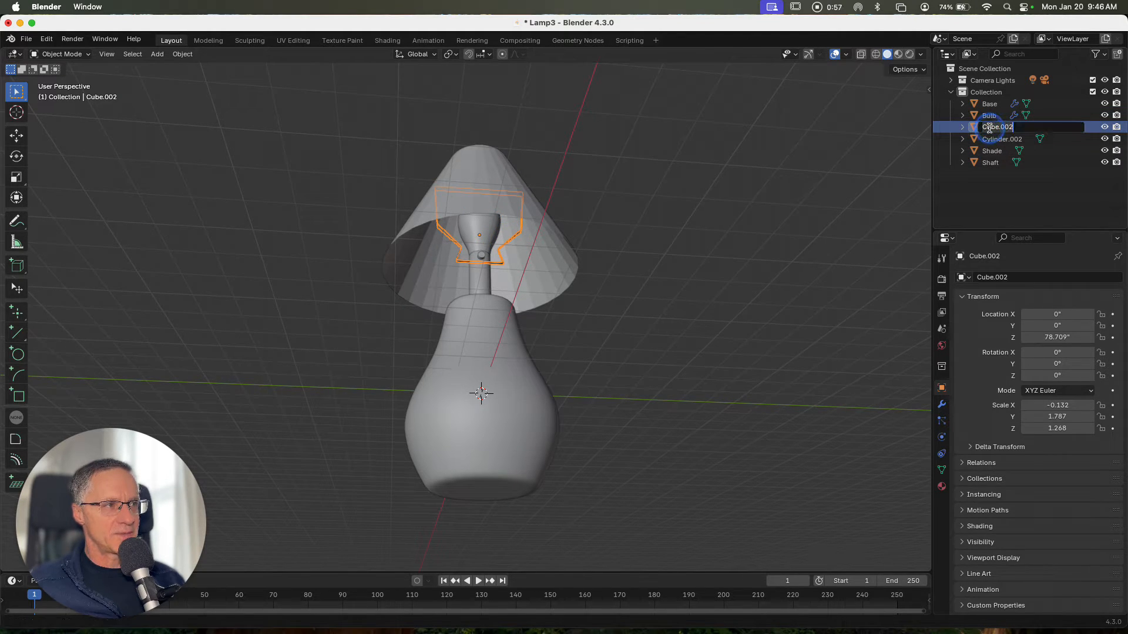
drag(1018, 128, 952, 117)
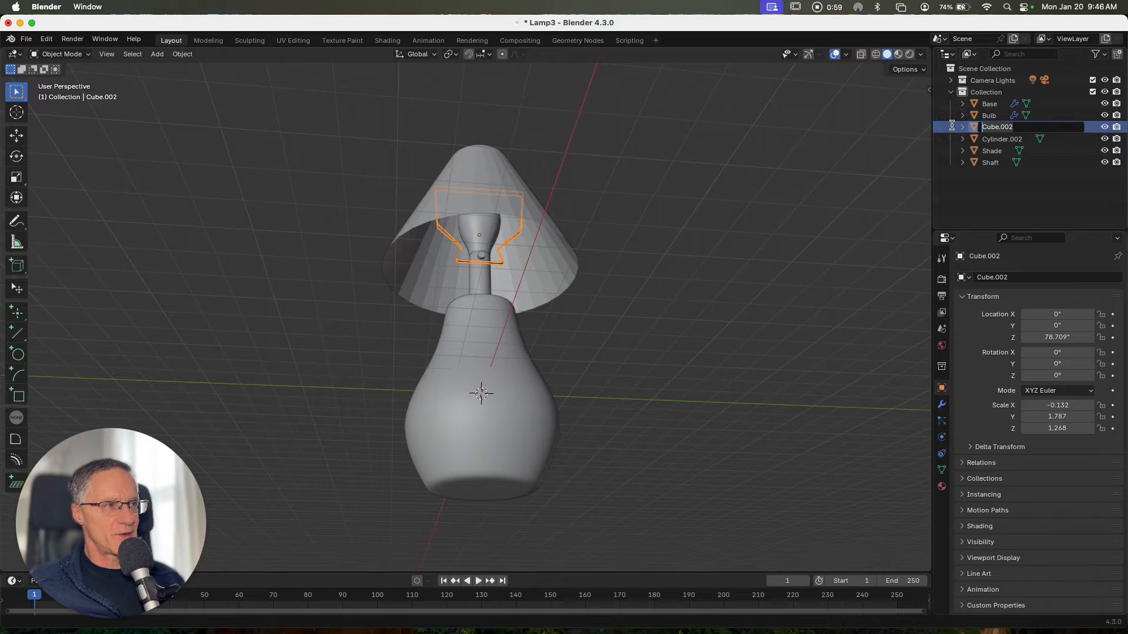
text(Hanger)
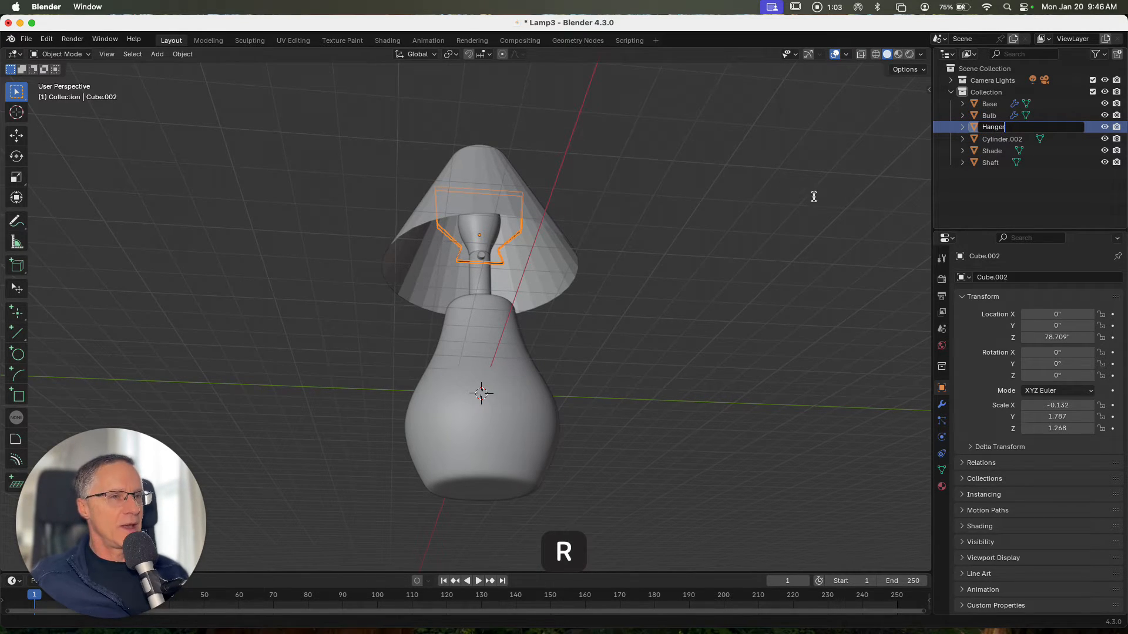
click(483, 260)
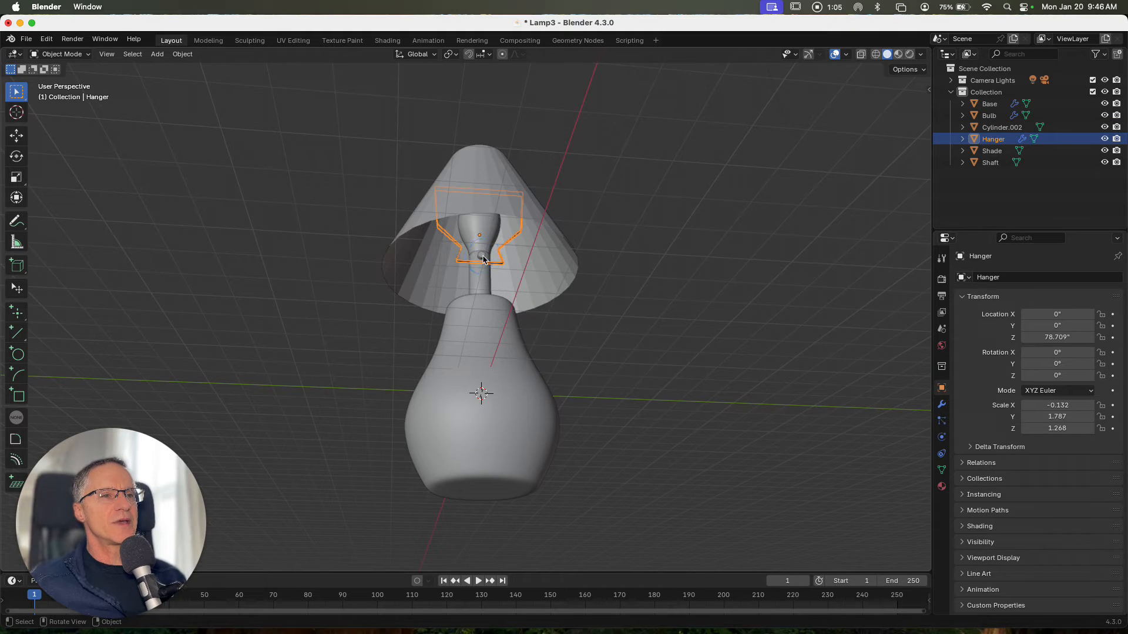
Select the small cylinder at the top of the shaft and rename it Switch
click(482, 260)
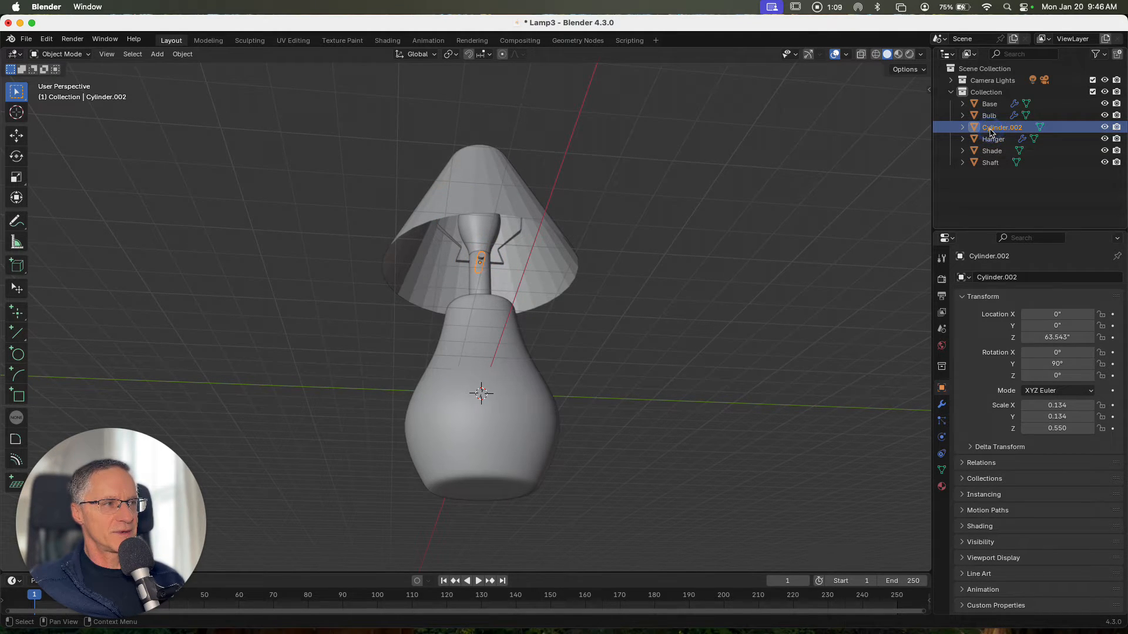
double_click(993, 130)
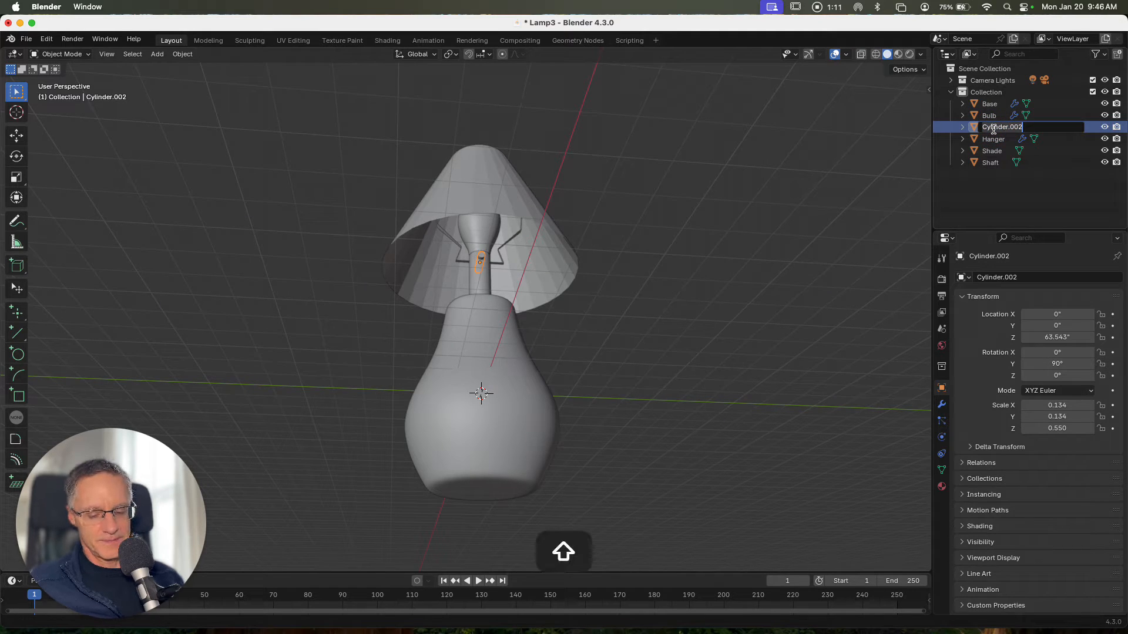
text(Switch)
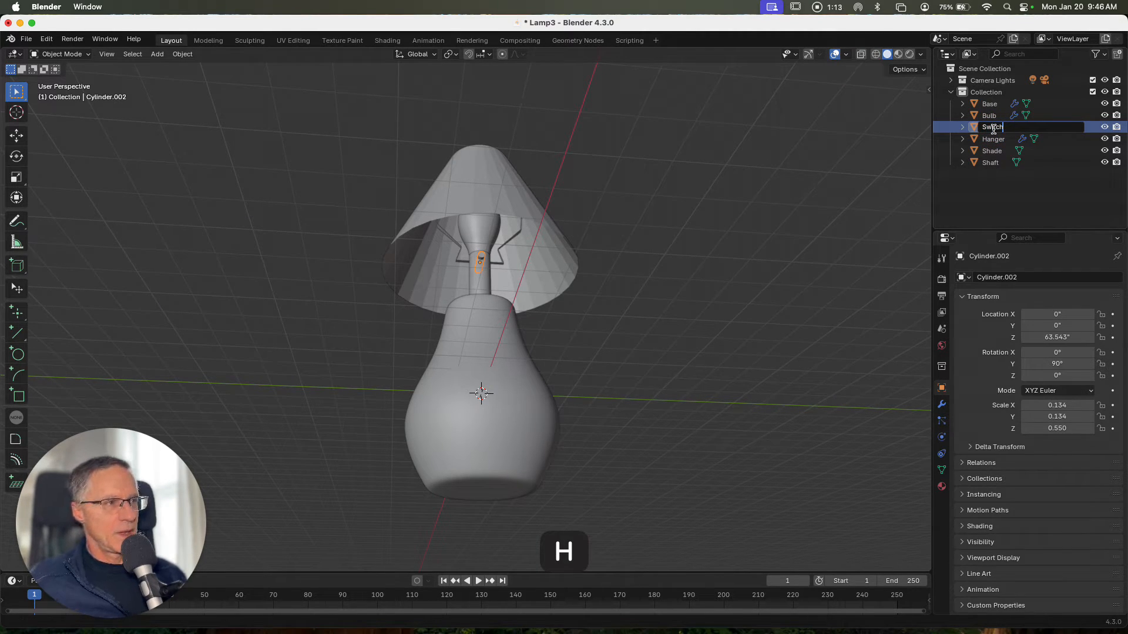
key(Return)
Set the base material's color to a blue-violet and switch the viewport to material preview shading
middle_drag(800, 227, 740, 234)
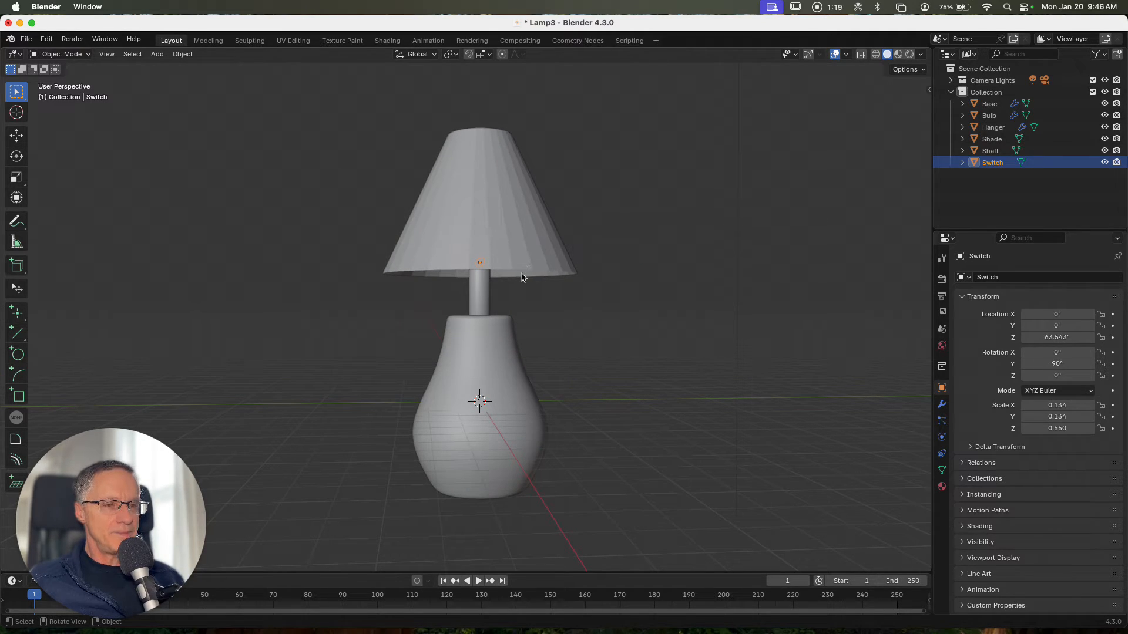
click(509, 450)
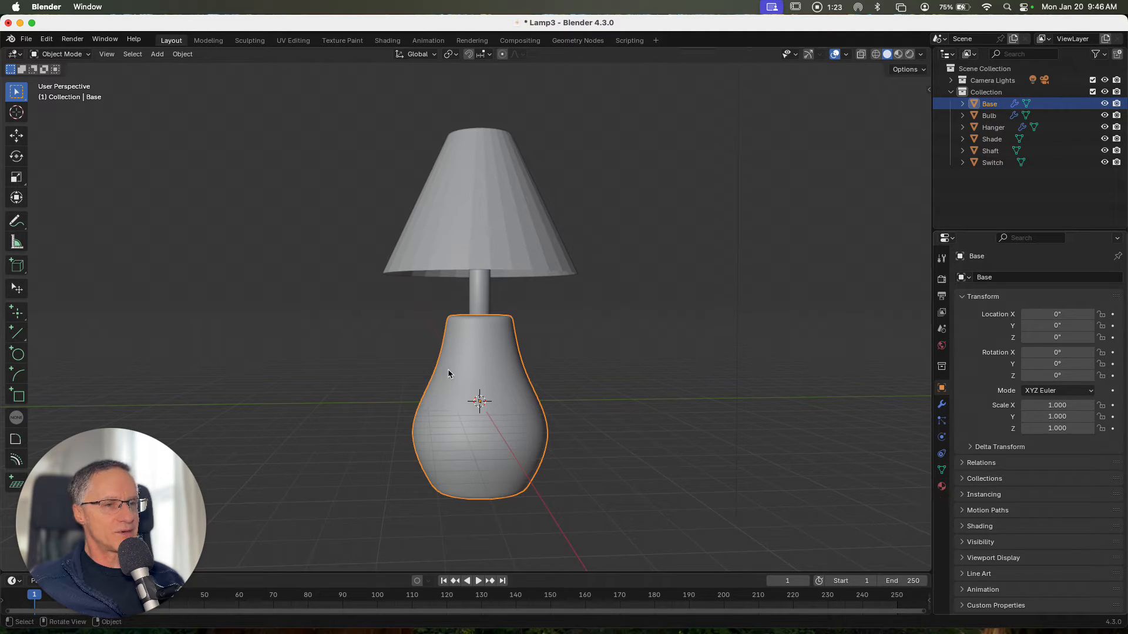
click(941, 486)
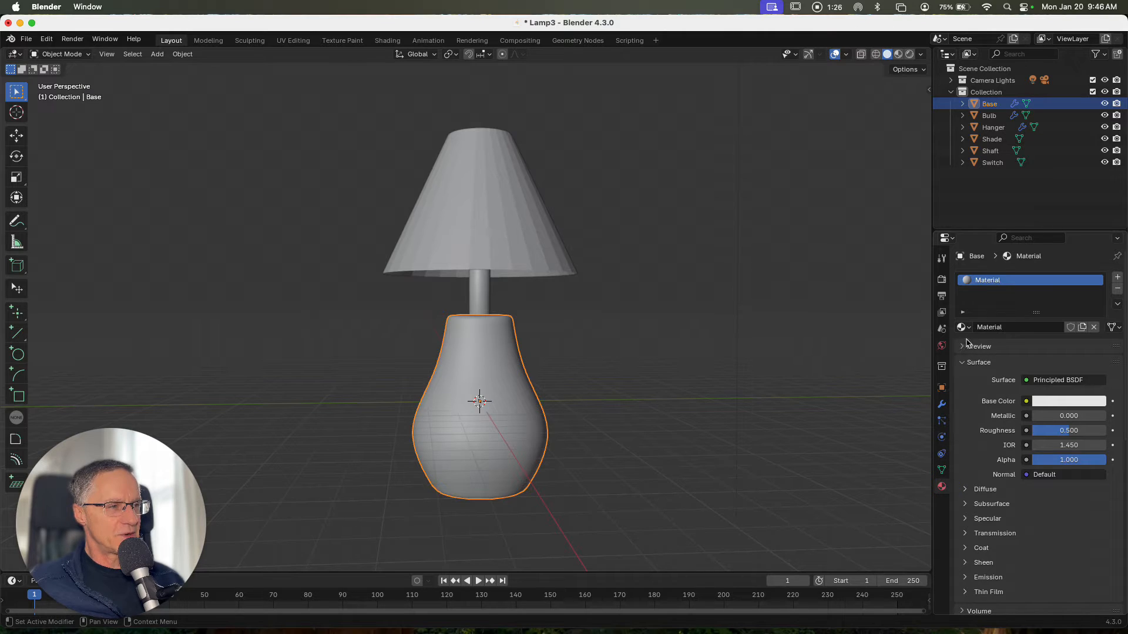
click(1061, 402)
mouse_move(1037, 260)
mouse_down()
mouse_move(1050, 238)
mouse_move(1060, 246)
mouse_up()
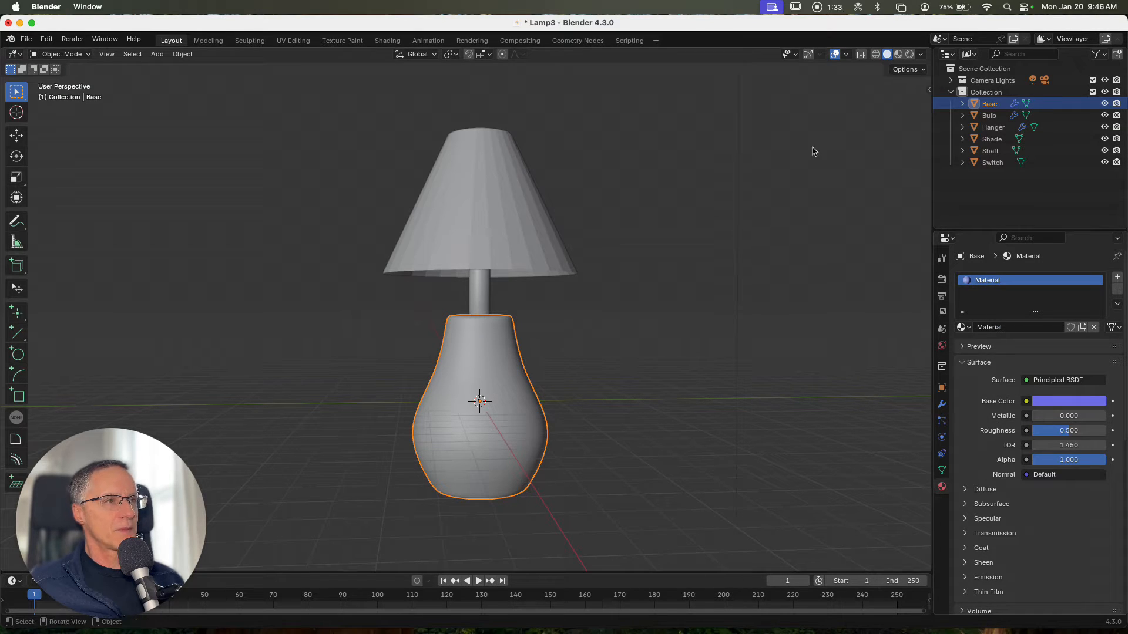
click(910, 54)
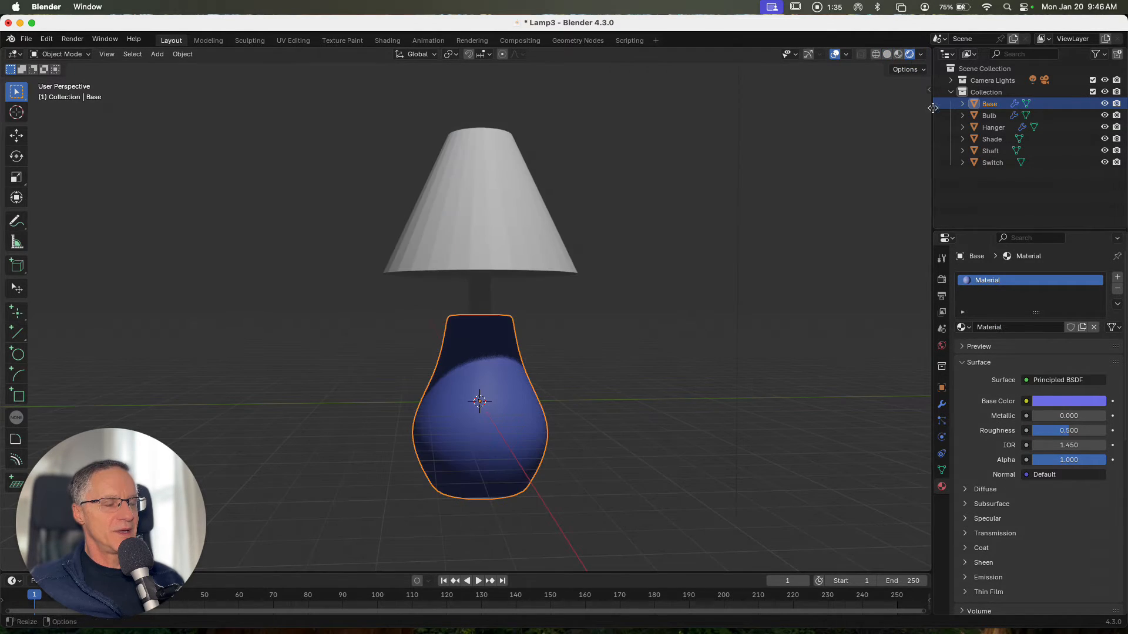
Lower the base material's roughness to about 0.004
click(1040, 402)
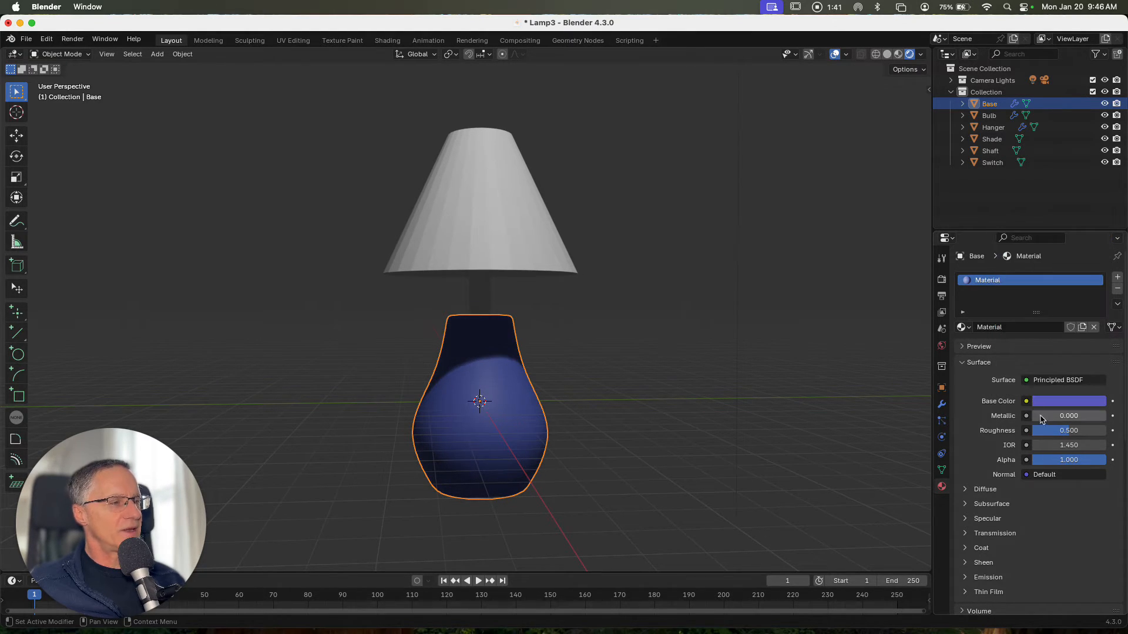
drag(1067, 431, 1032, 431)
scroll(703, 430, up, 5)
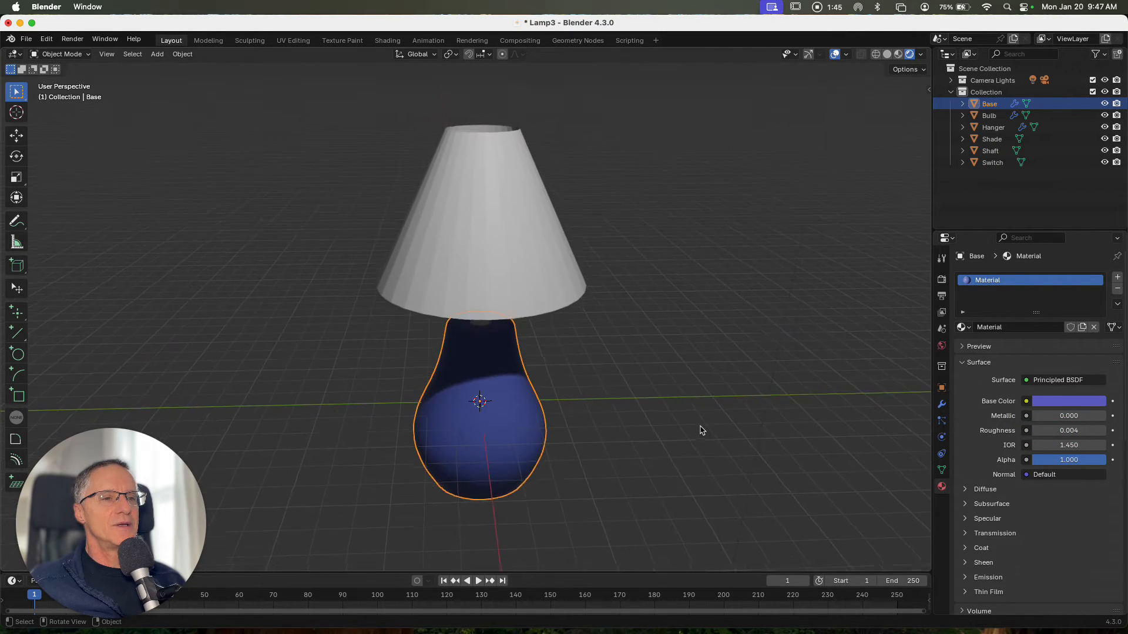
scroll(700, 428, down, 3)
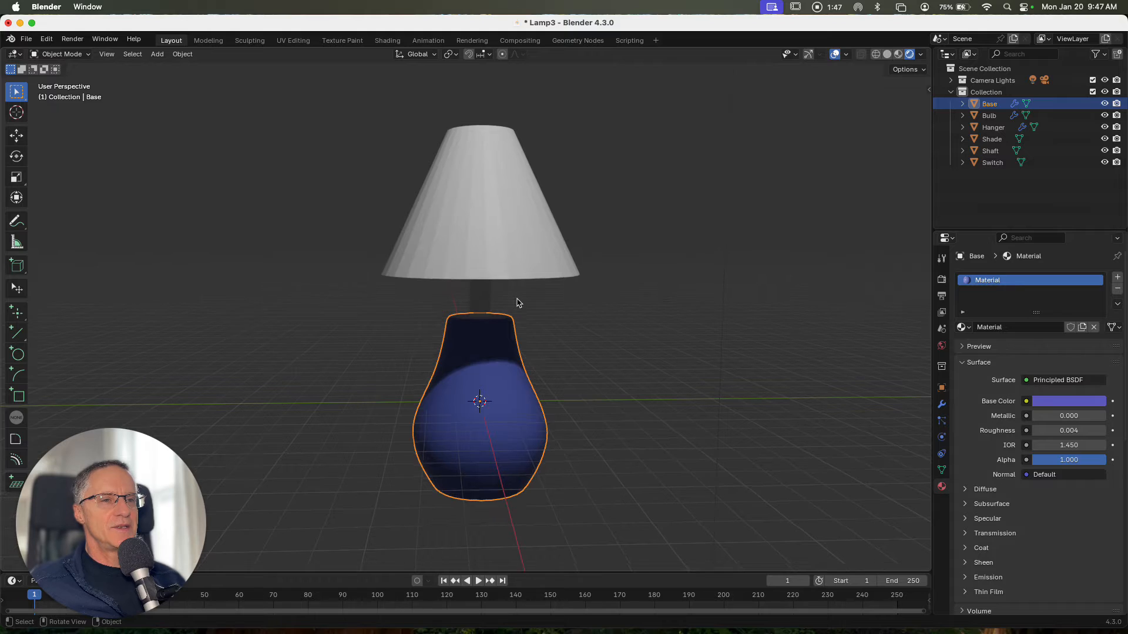
scroll(516, 301, down, 2)
Add a new material to the shaft and give it a muted gold base color
click(479, 292)
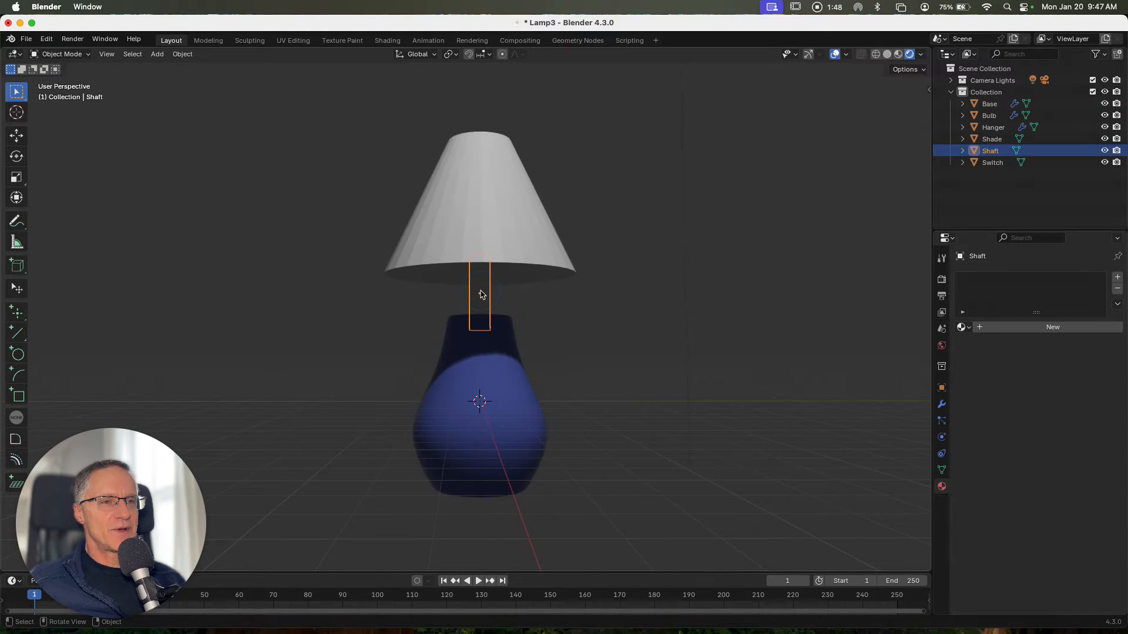
click(1053, 331)
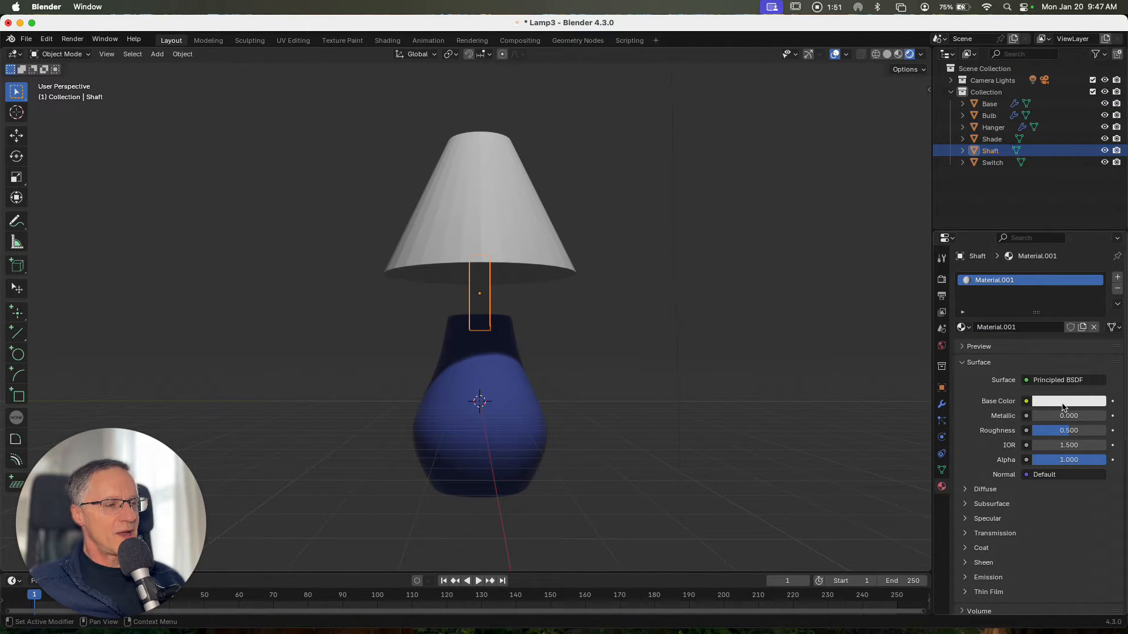
click(1063, 403)
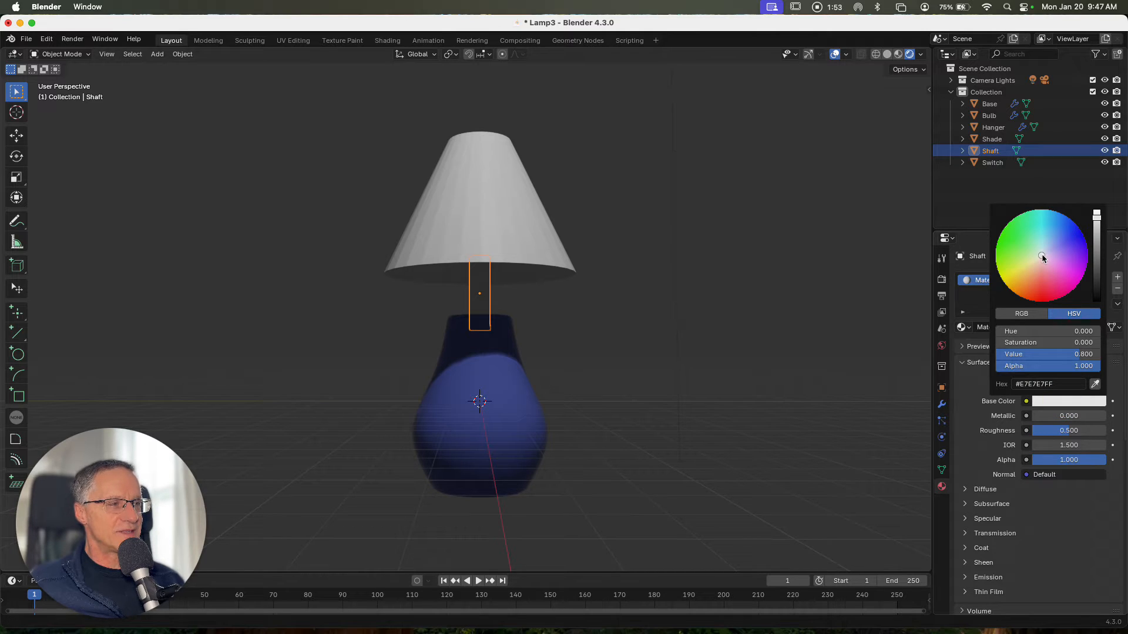
drag(1043, 258, 1024, 273)
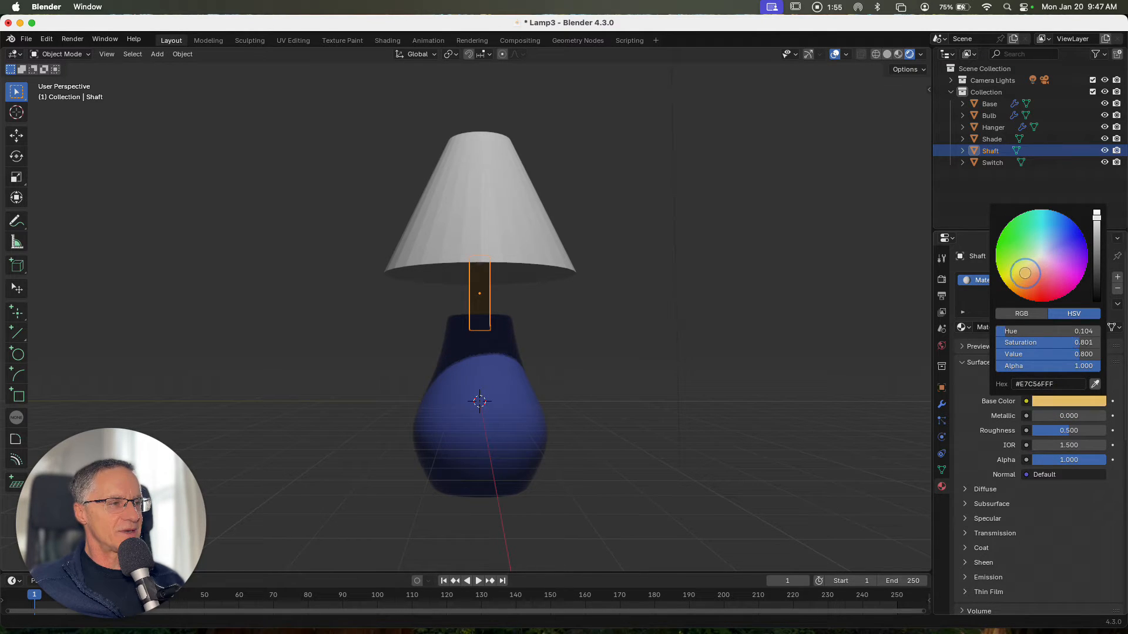
drag(1098, 221, 1097, 236)
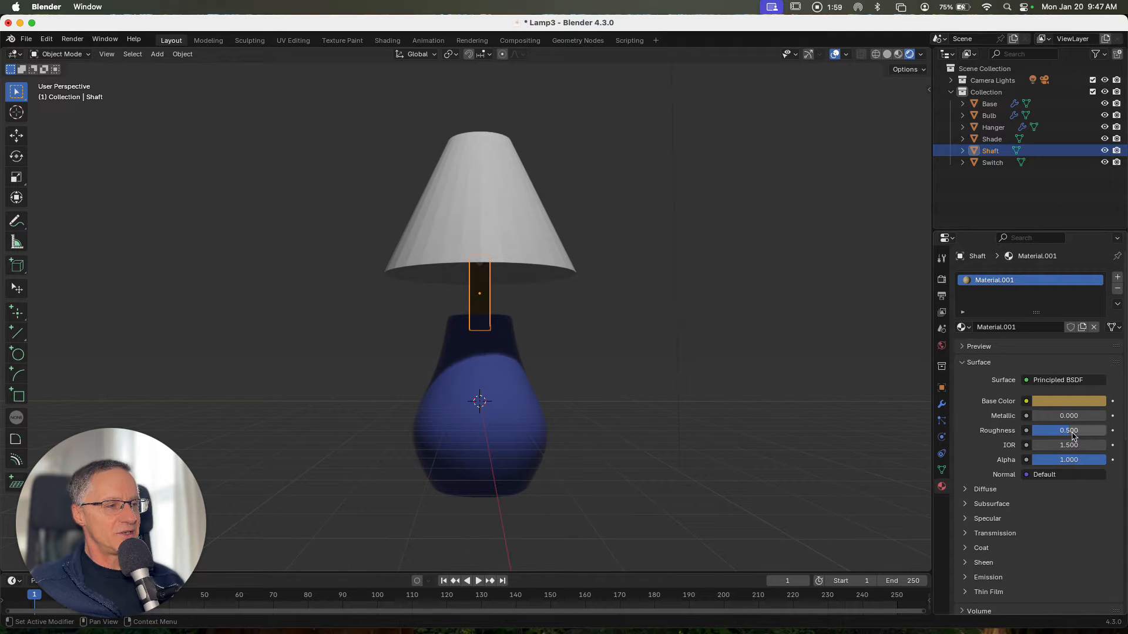
Set the shaft material's roughness to 0 and deselect the shaft
drag(1074, 431, 1025, 433)
click(741, 372)
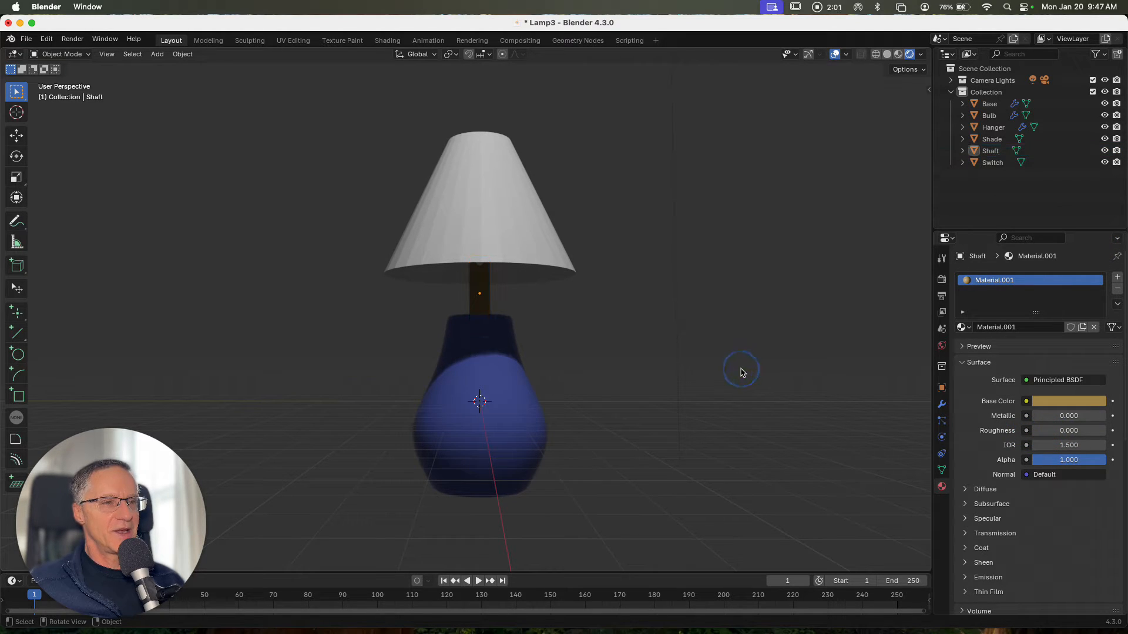
scroll(741, 372, up, 3)
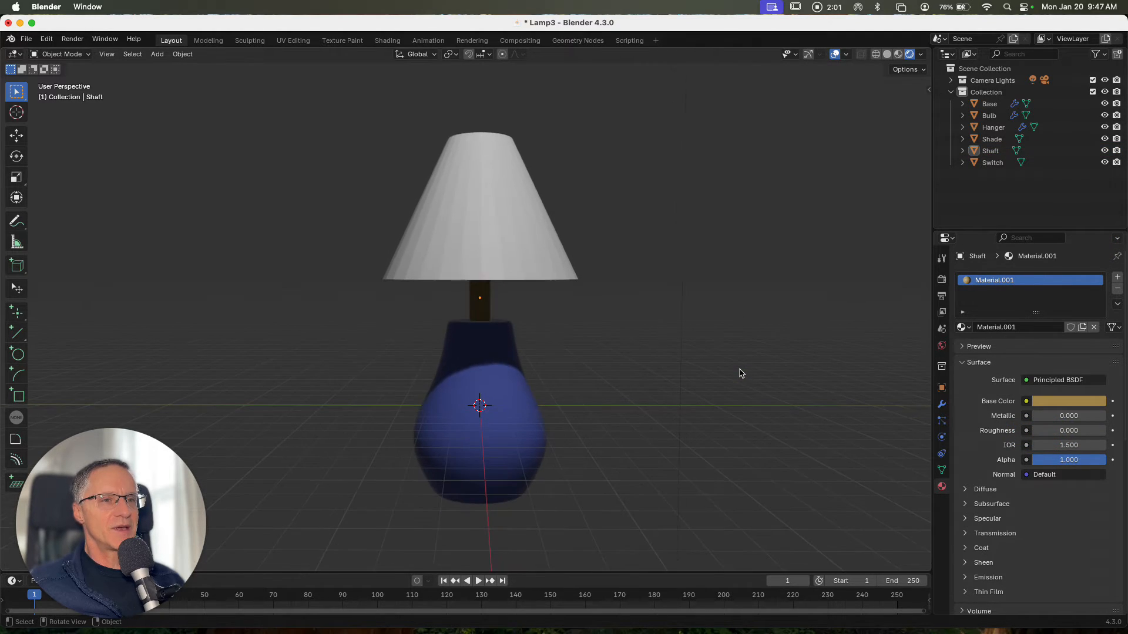
Select the hanger and assign it the shaft's existing material, Material.001
click(993, 127)
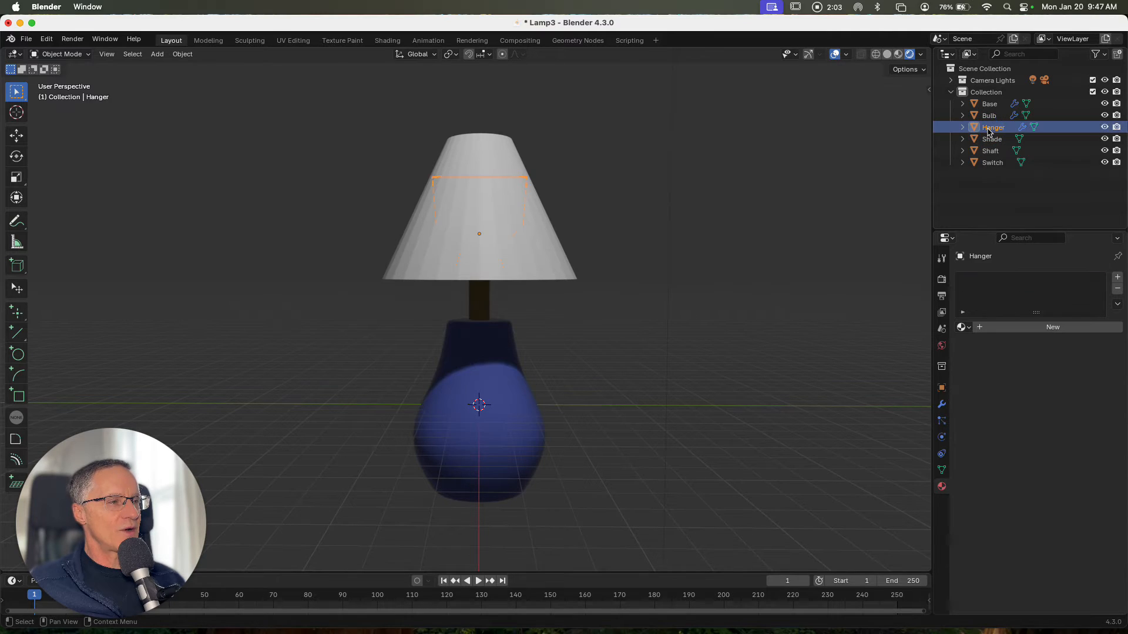
click(962, 327)
click(848, 345)
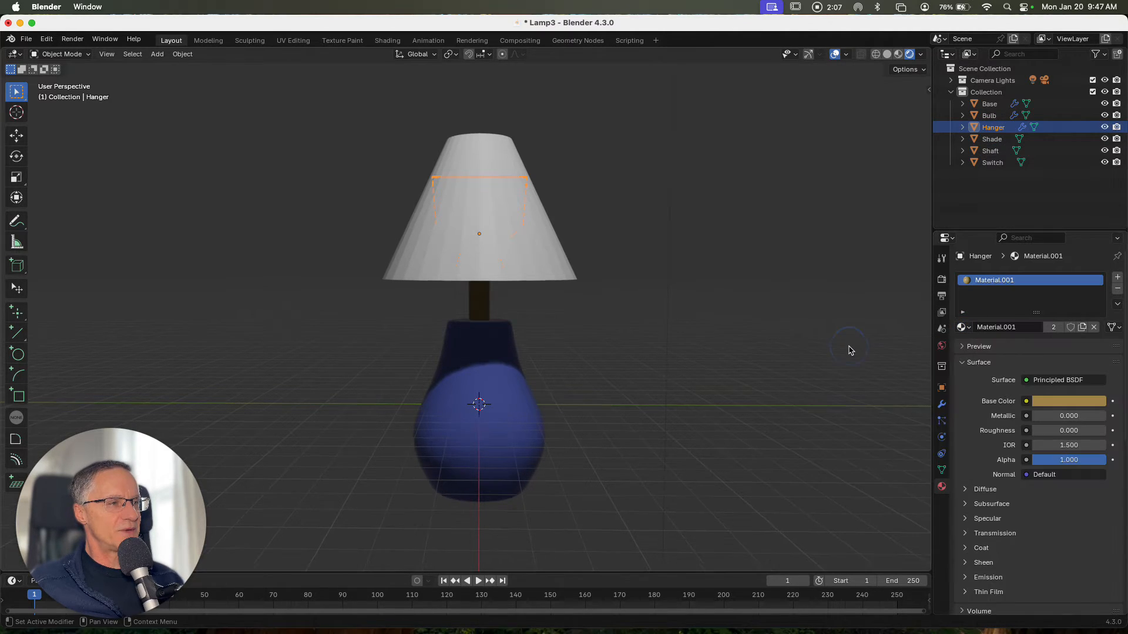
Duplicate the lamp shade in place and hide the duplicate copy
scroll(573, 297, down, 6)
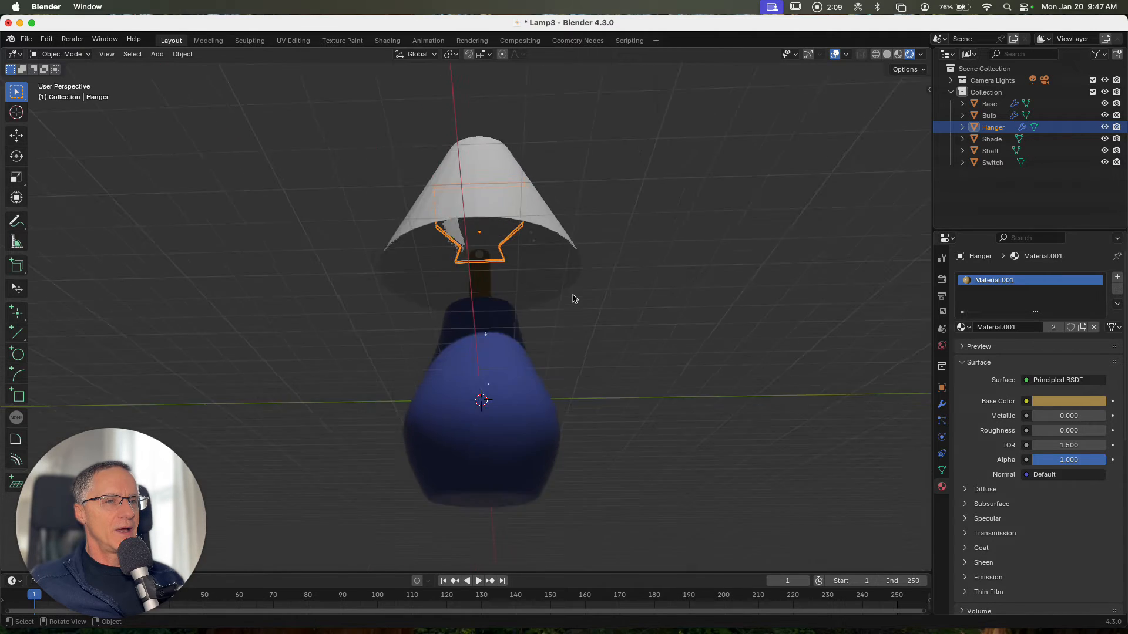
scroll(572, 297, up, 4)
scroll(572, 300, up, 3)
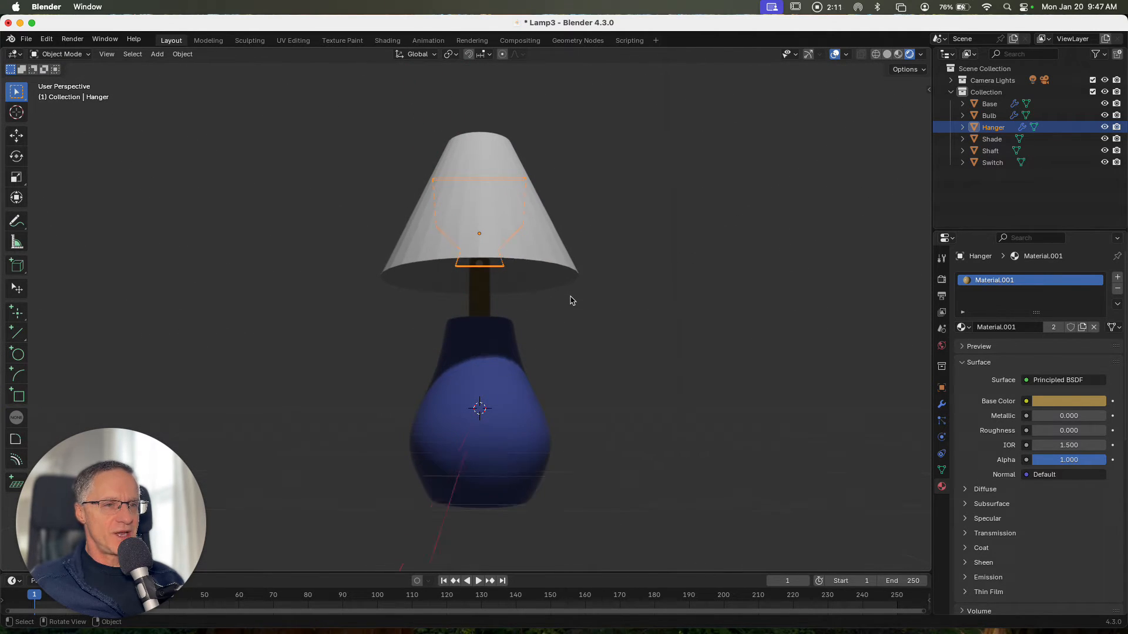
click(551, 265)
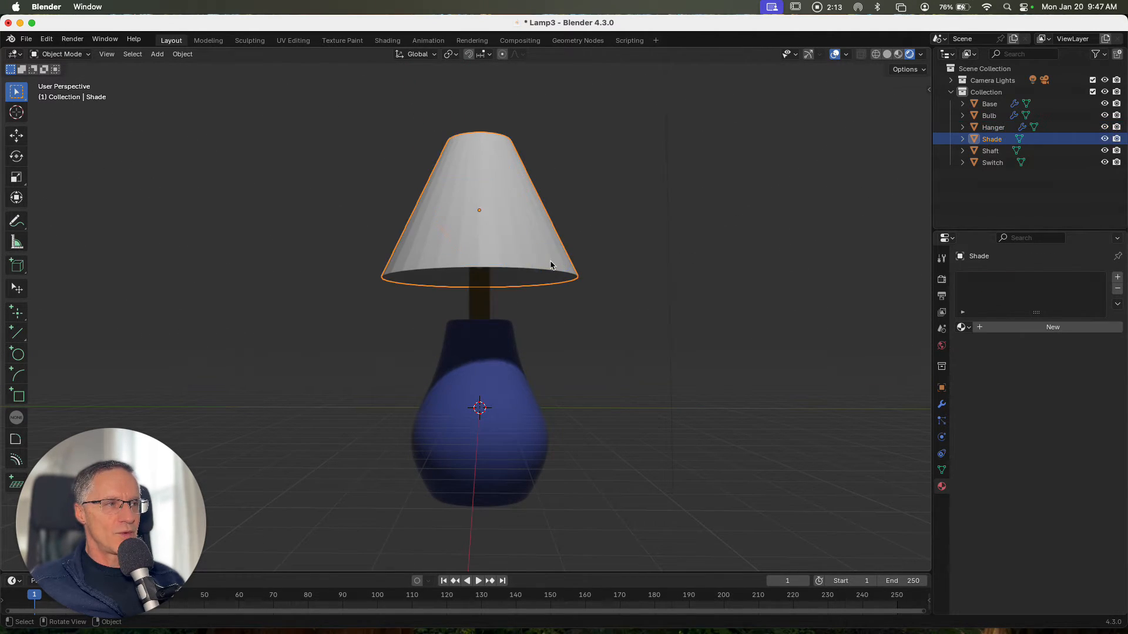
scroll(551, 265, up, 2)
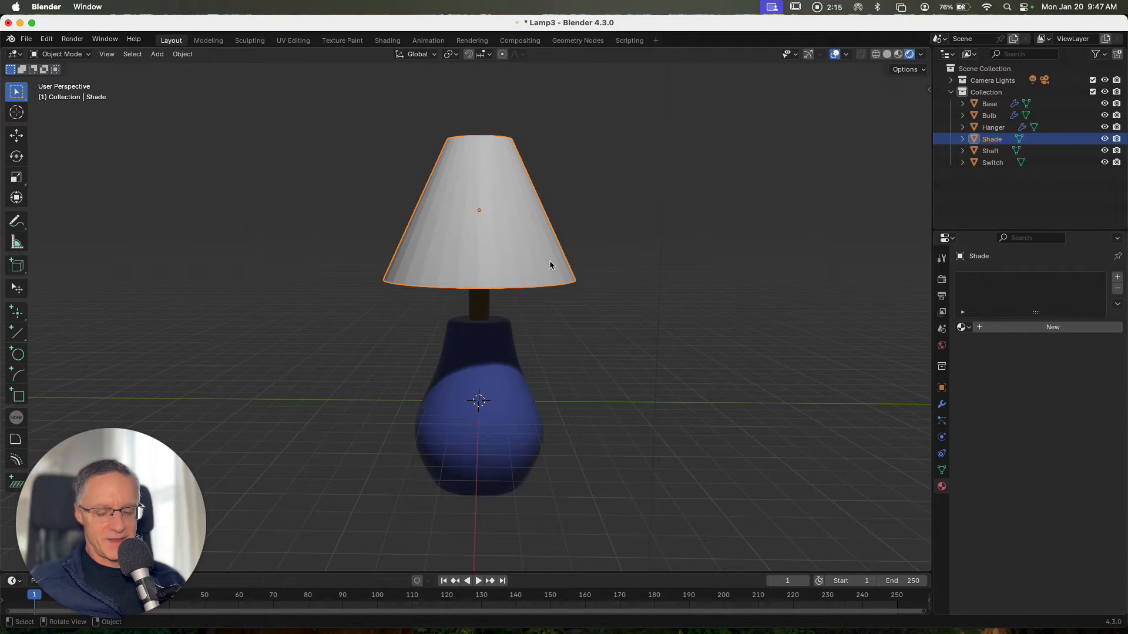
click(182, 54)
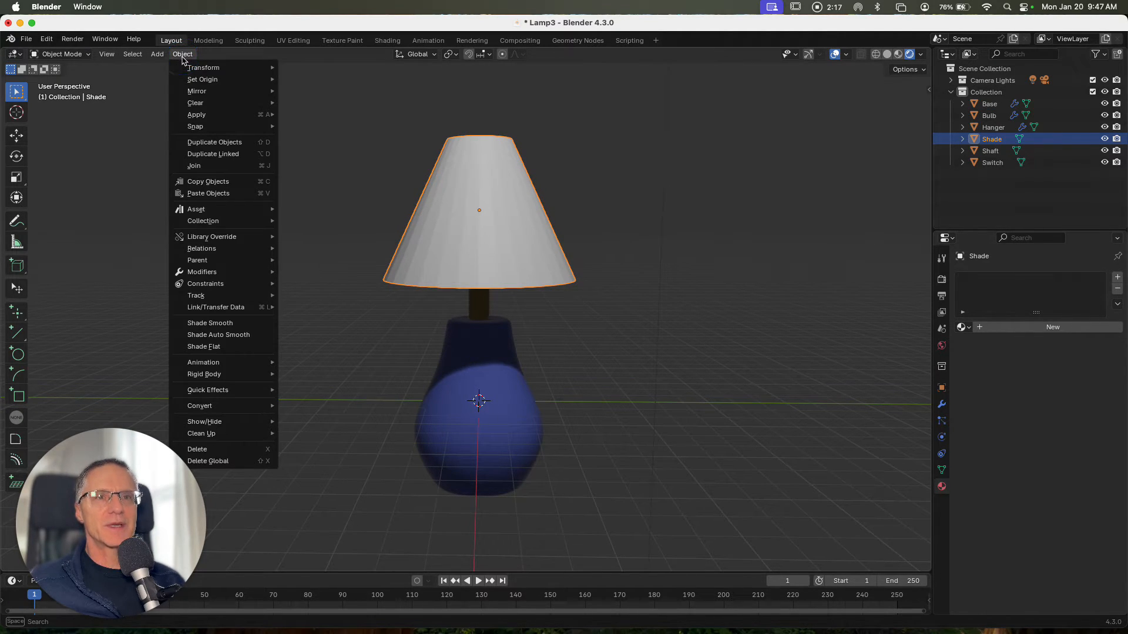
click(205, 142)
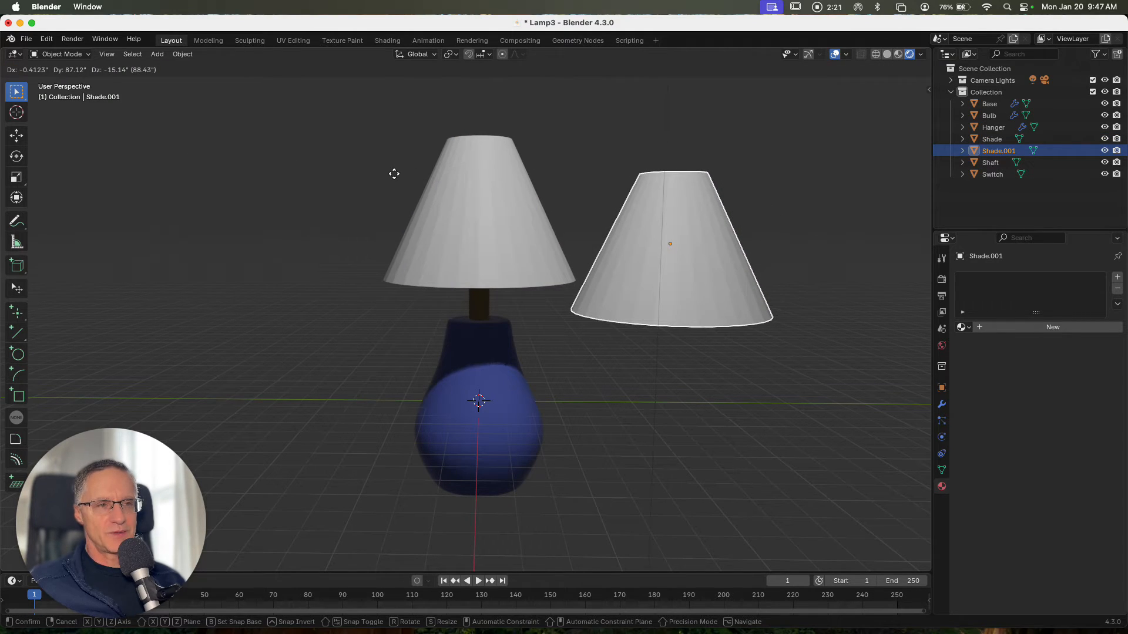
key(Escape)
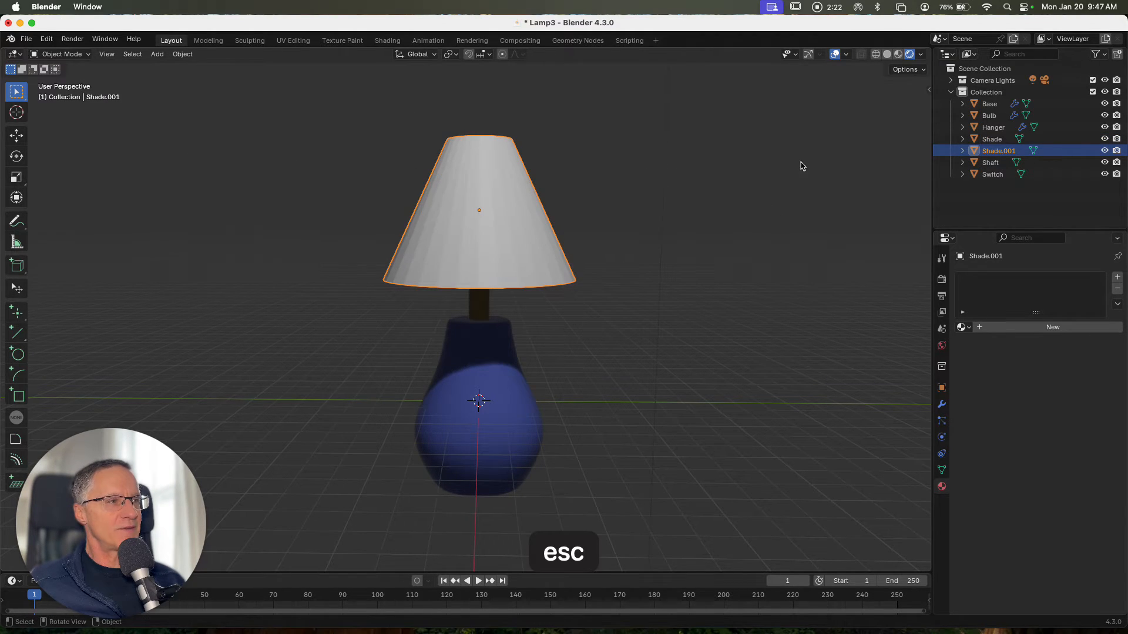
click(1105, 150)
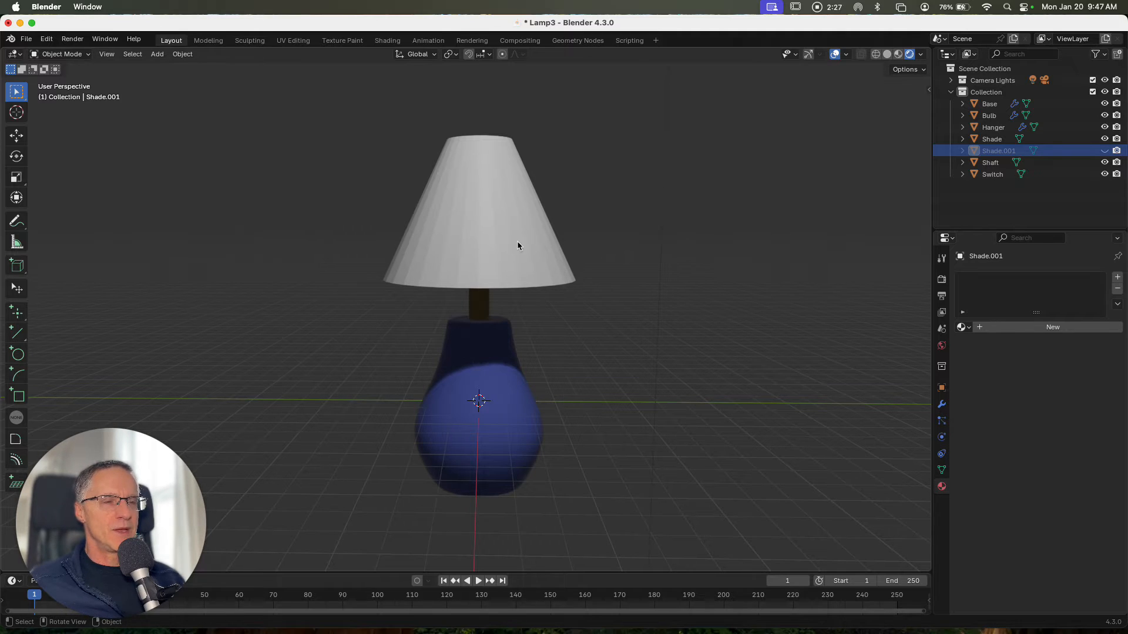
Open the Shading workspace, widen the file browser area and change it into a 3D Viewport
scroll(554, 269, down, 5)
scroll(555, 269, right, 5)
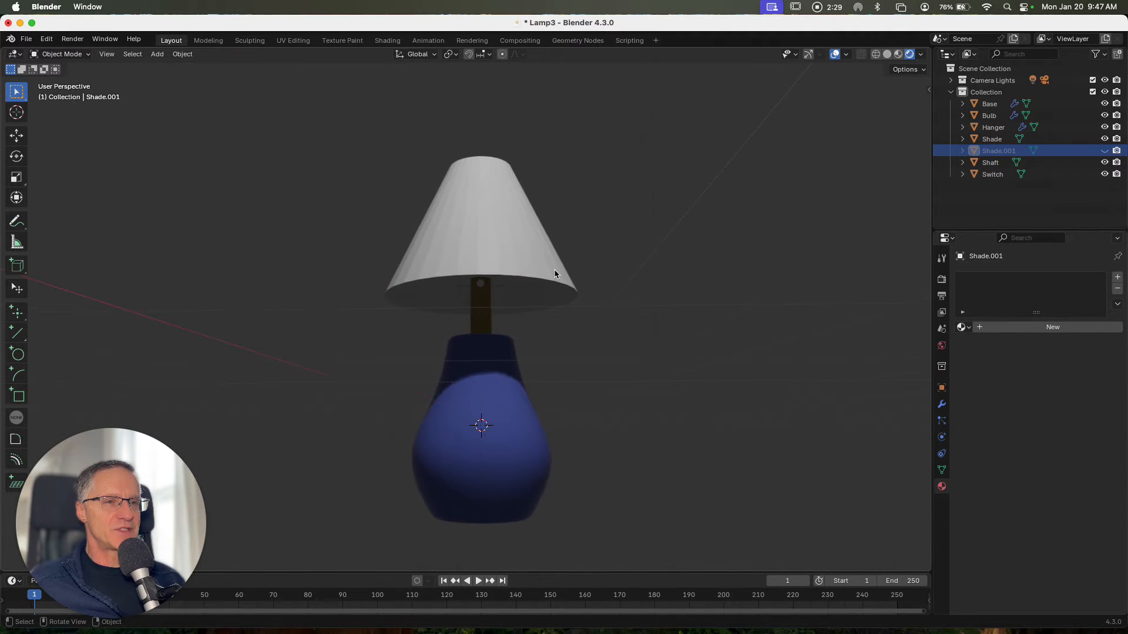
scroll(555, 269, up, 3)
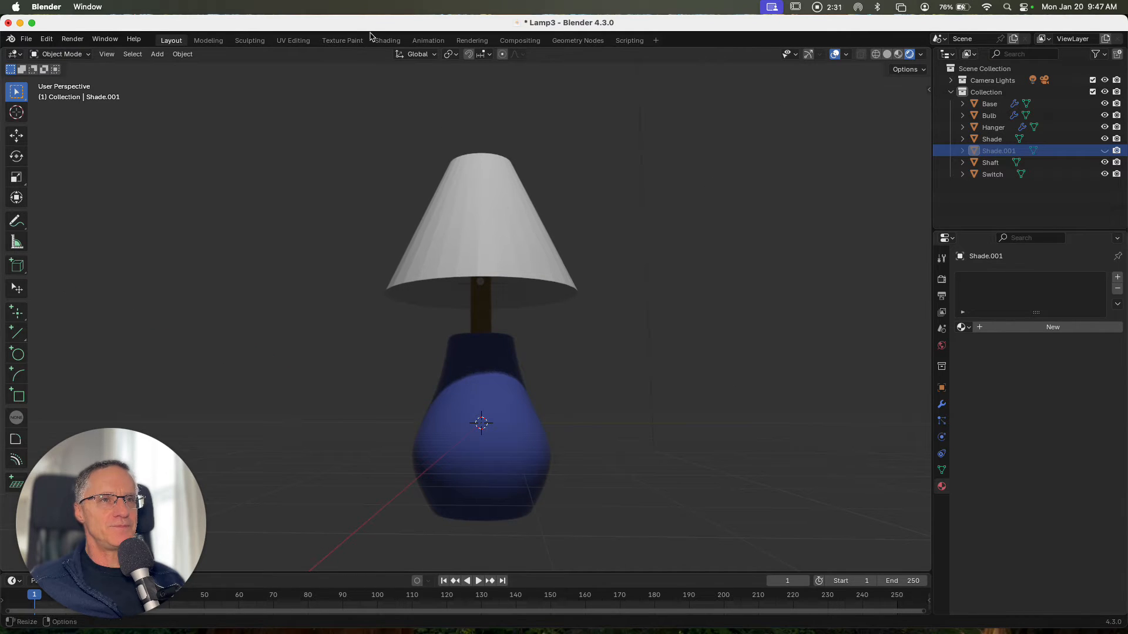
click(387, 40)
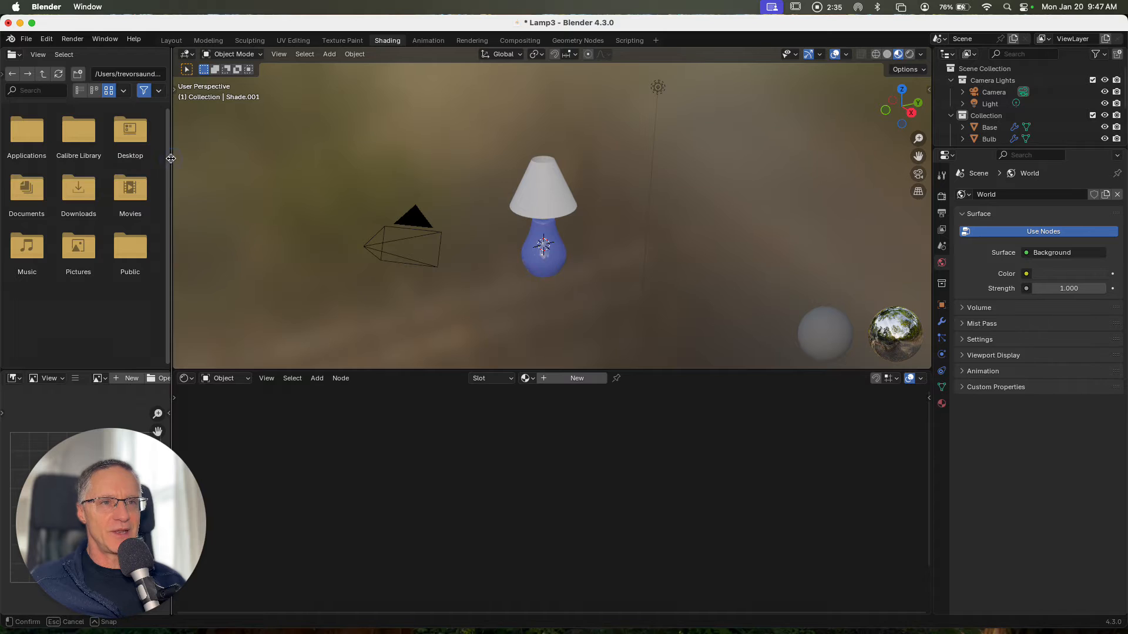
drag(170, 158, 480, 160)
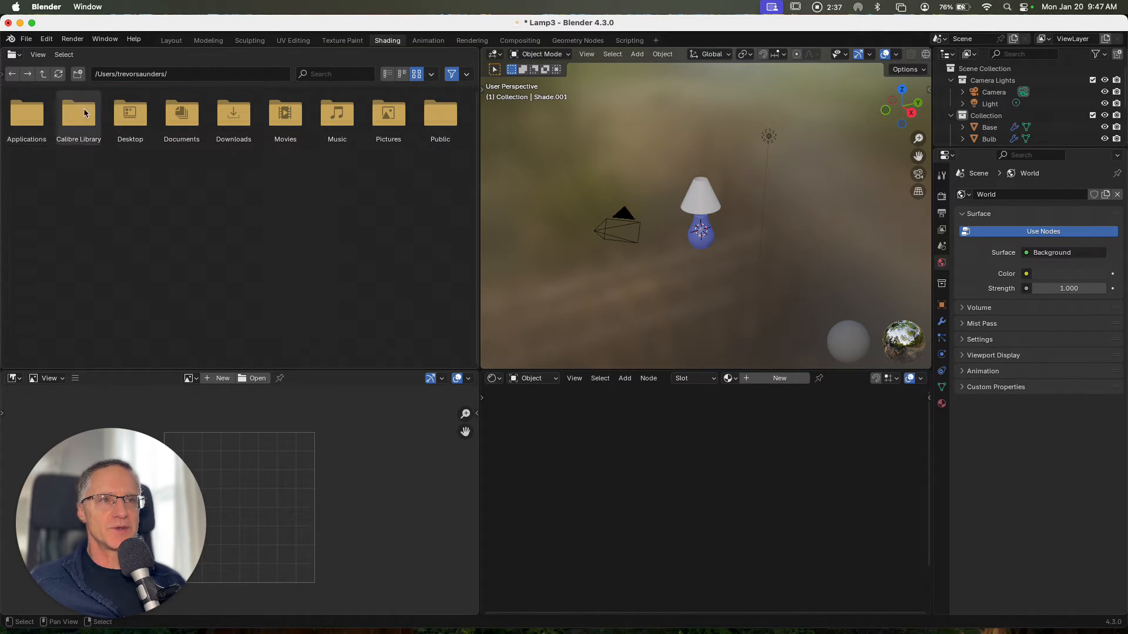
click(15, 54)
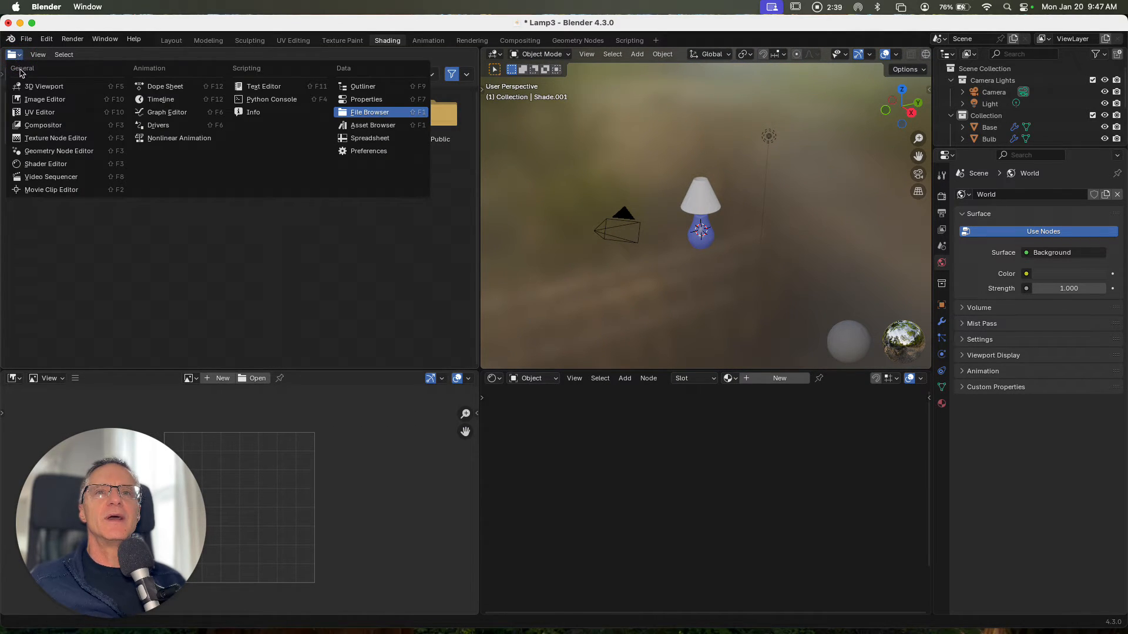
click(41, 86)
Switch the new 3D viewport to material preview shading and frame the lamp in it
scroll(239, 205, down, 10)
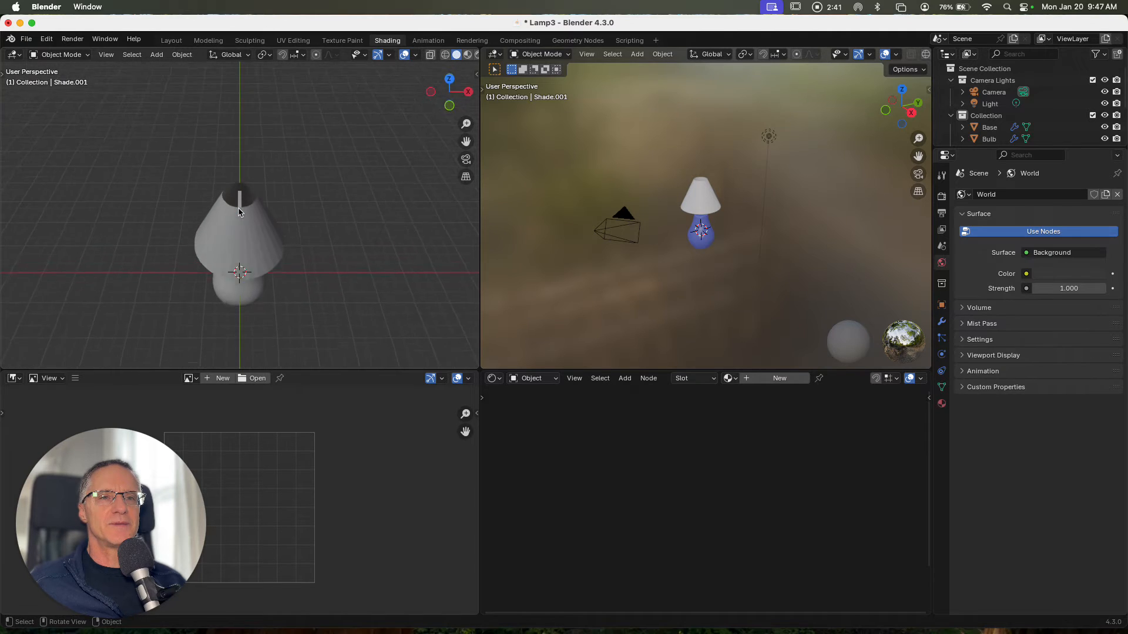
shift+scroll(238, 203, down, 5)
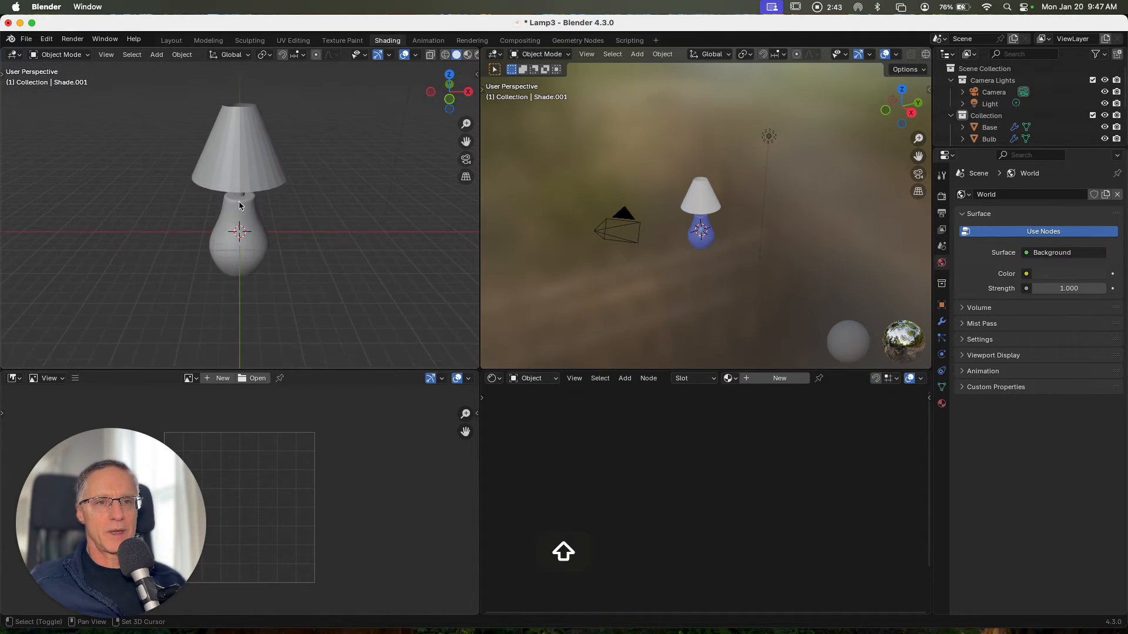
scroll(463, 55, right, 2)
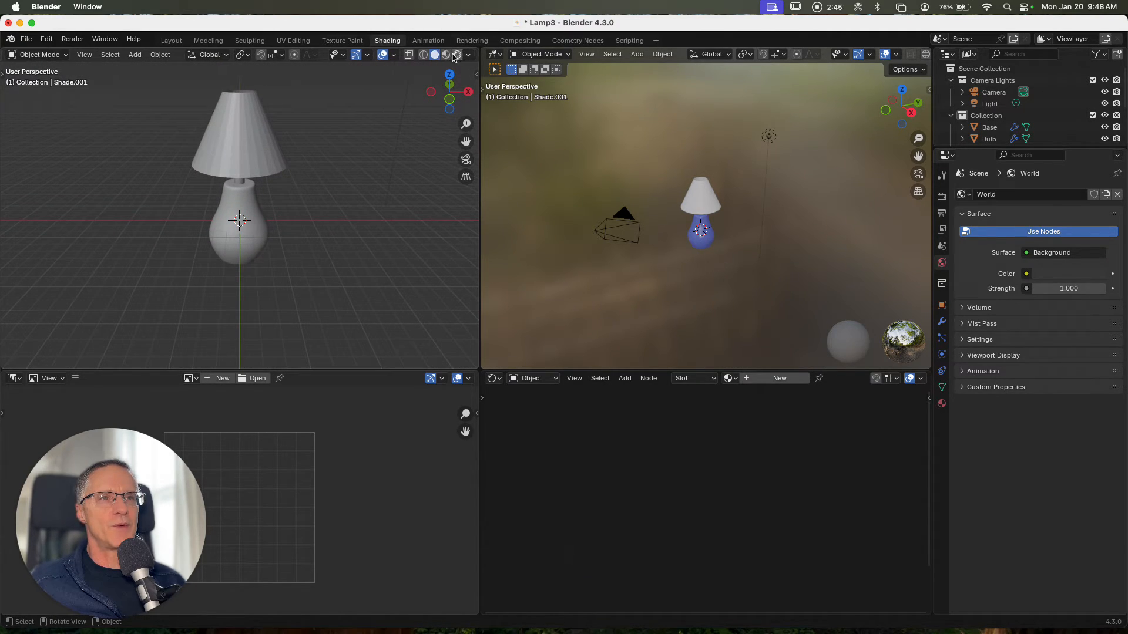
click(457, 55)
scroll(340, 171, right, 10)
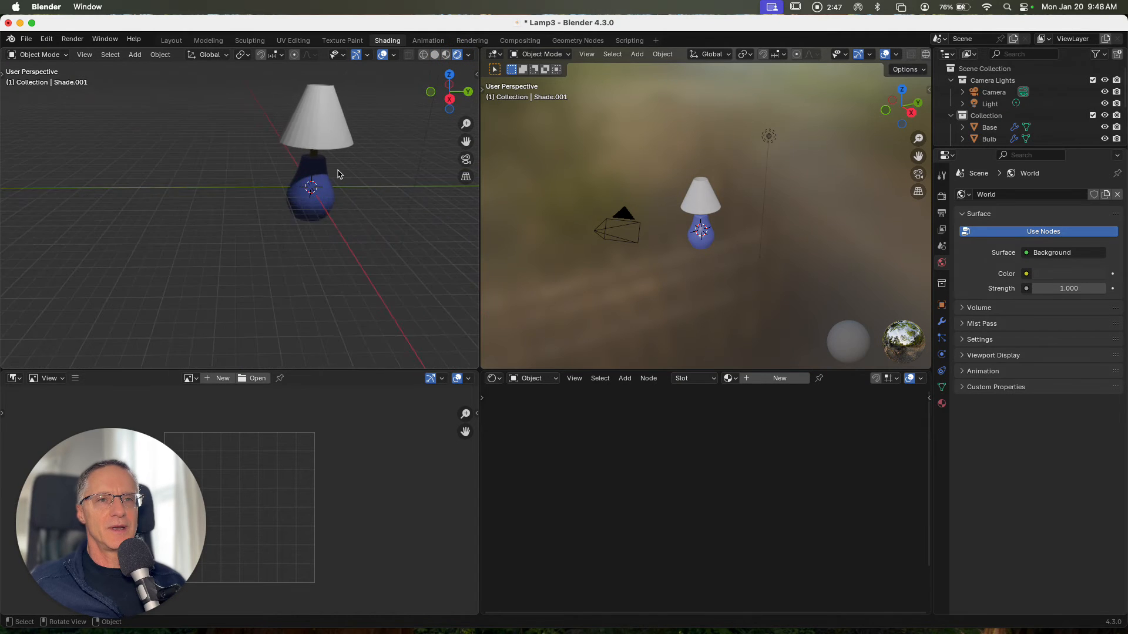
shift+scroll(338, 174, up, 3)
shift+scroll(304, 172, right, 5)
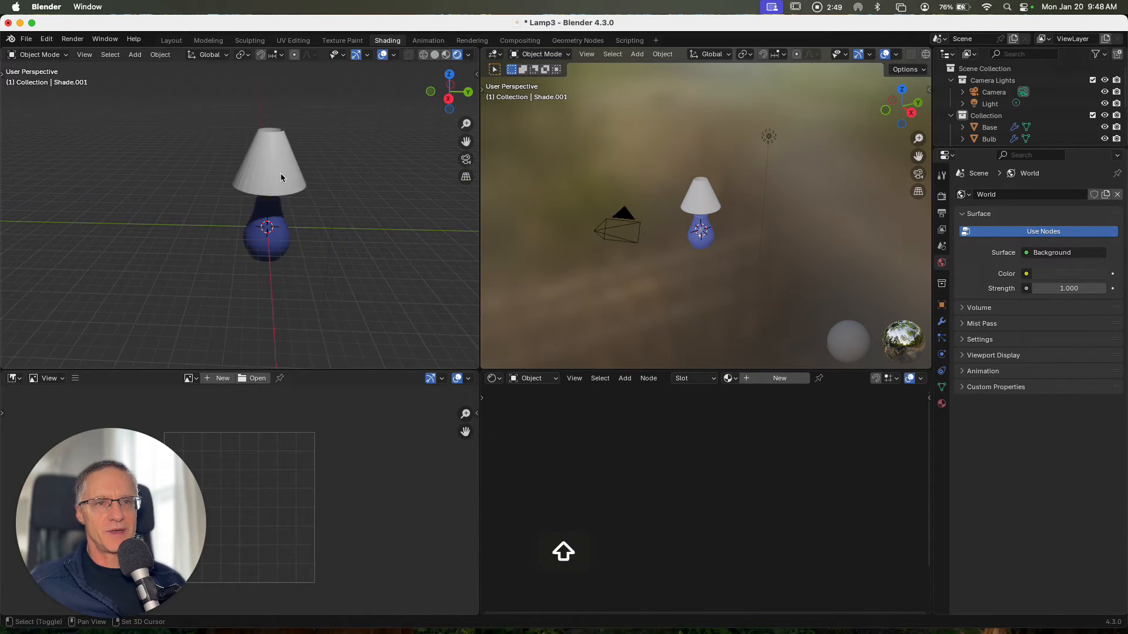
ctrl+scroll(270, 179, up, 3)
ctrl+scroll(270, 182, up, 3)
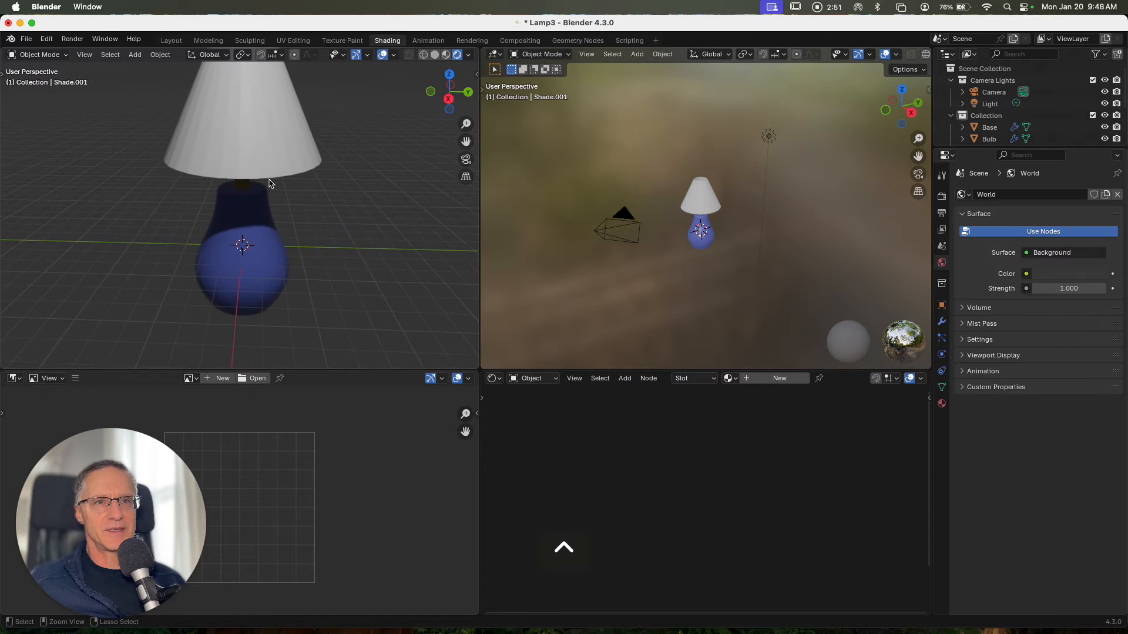
shift+scroll(267, 182, up, 2)
shift+scroll(267, 184, up, 2)
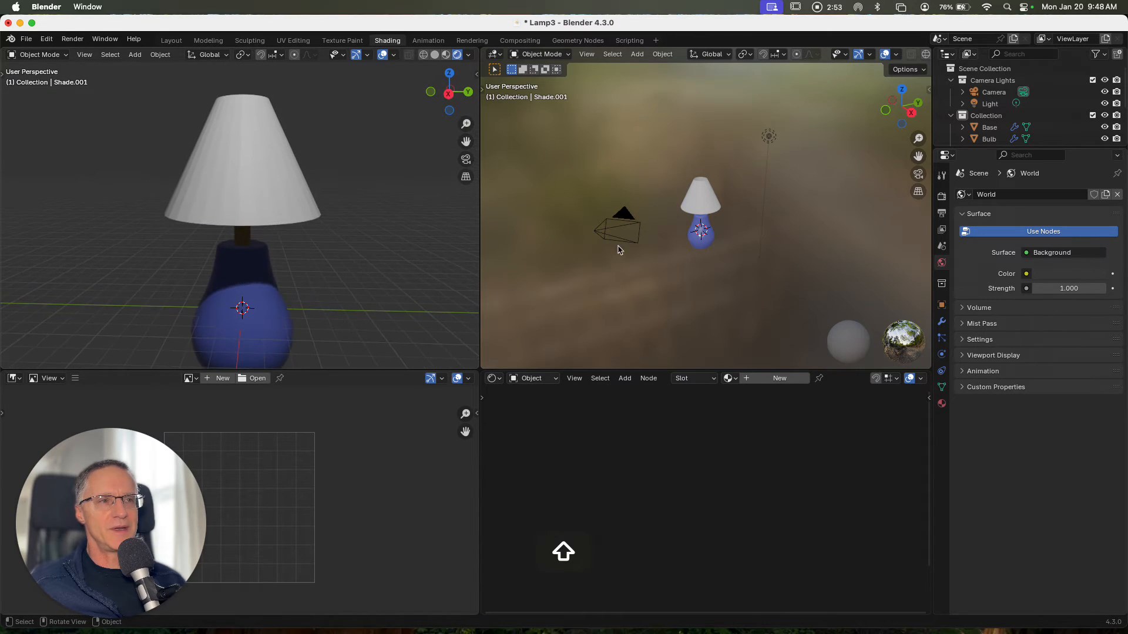
ctrl+scroll(733, 254, up, 8)
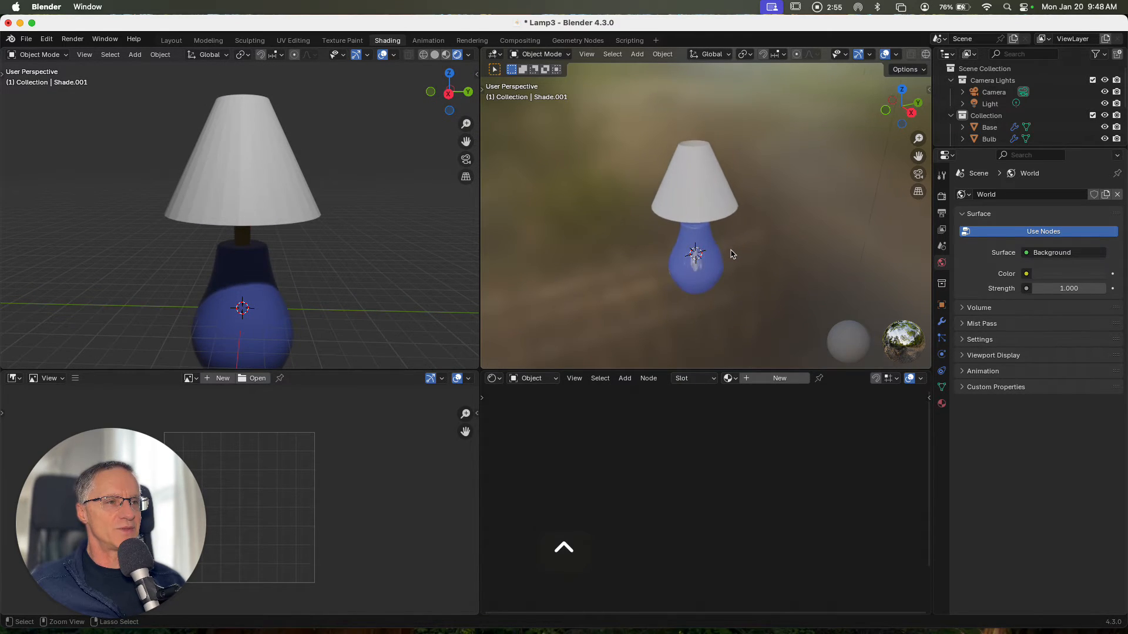
scroll(729, 254, down, 2)
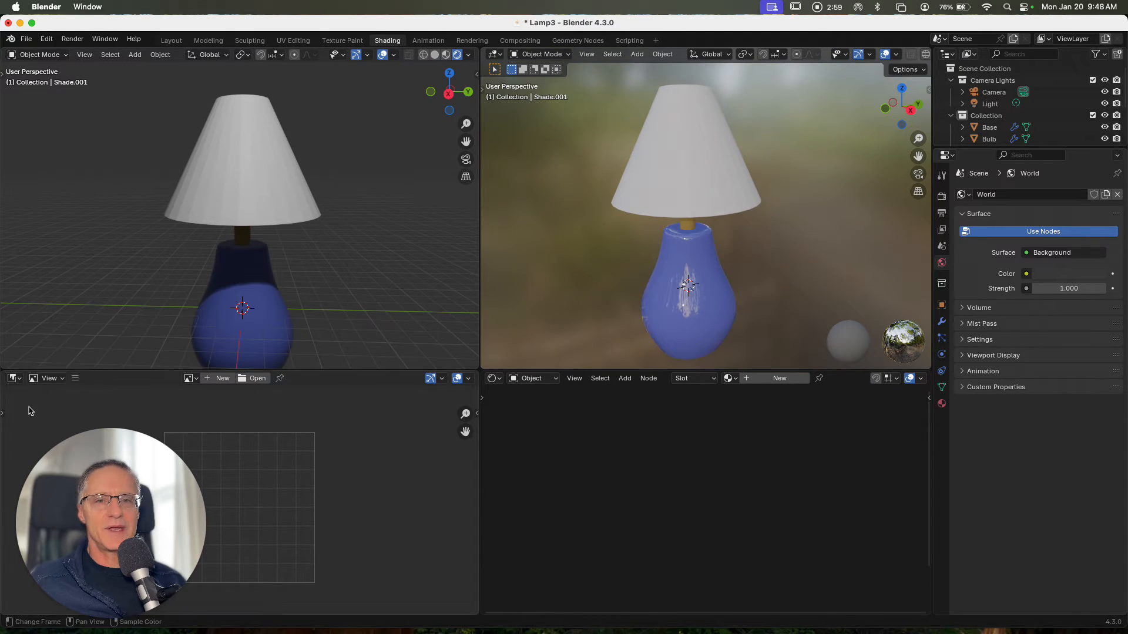
Merge the two lower areas into one and change it into a Shader Editor
drag(91, 443, 995, 445)
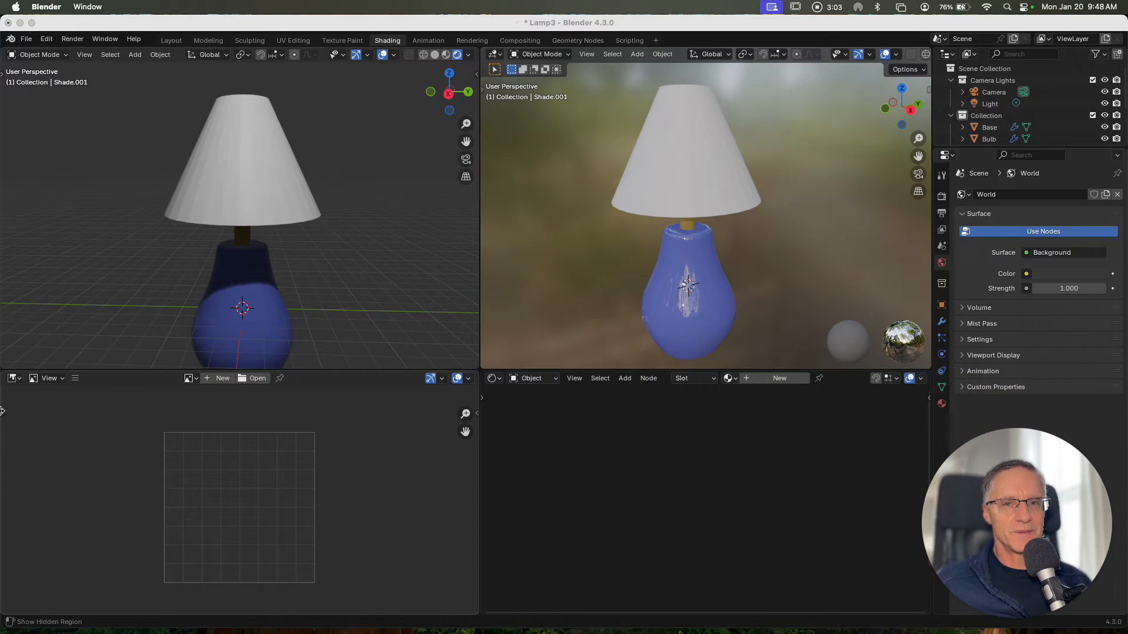
drag(2, 374, 514, 462)
click(14, 379)
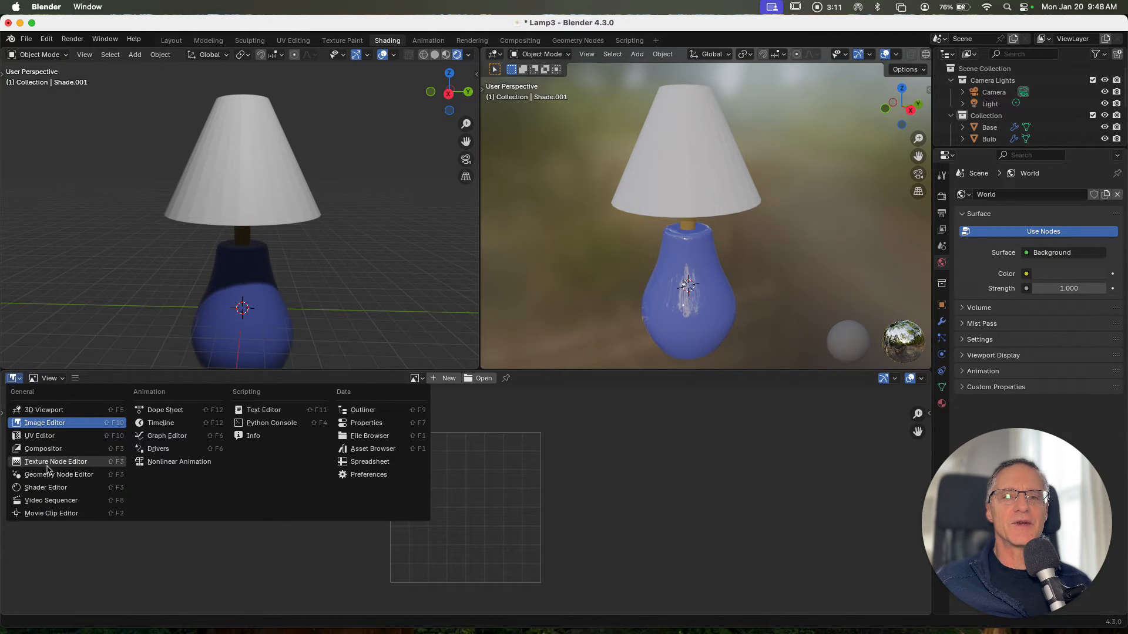
click(42, 487)
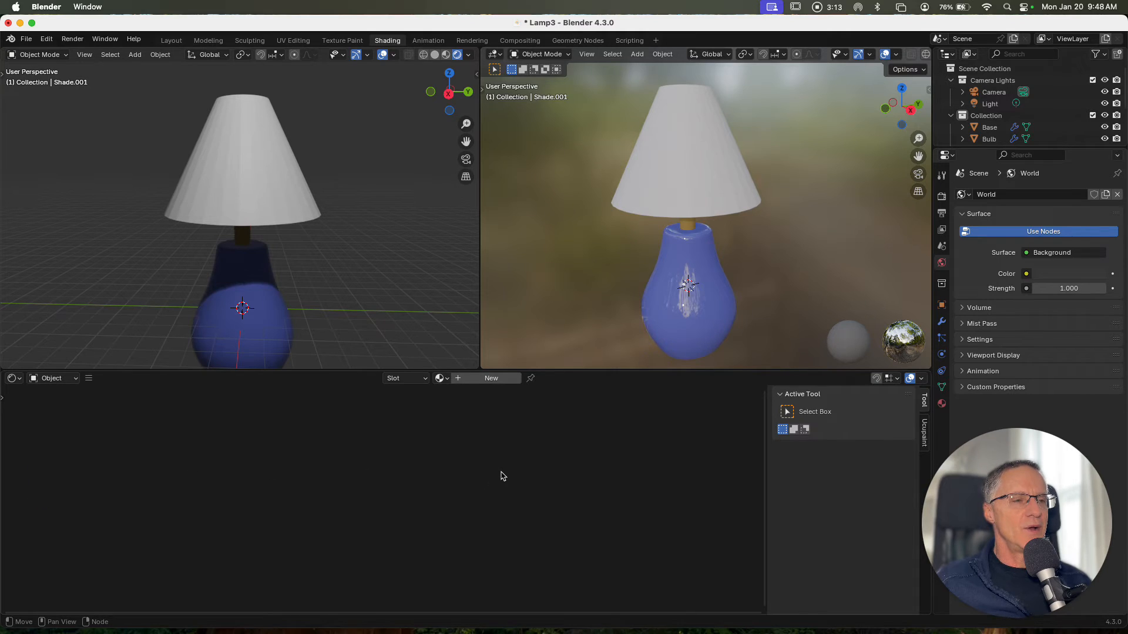
Enlarge the outliner and hide the original lamp shade
click(261, 326)
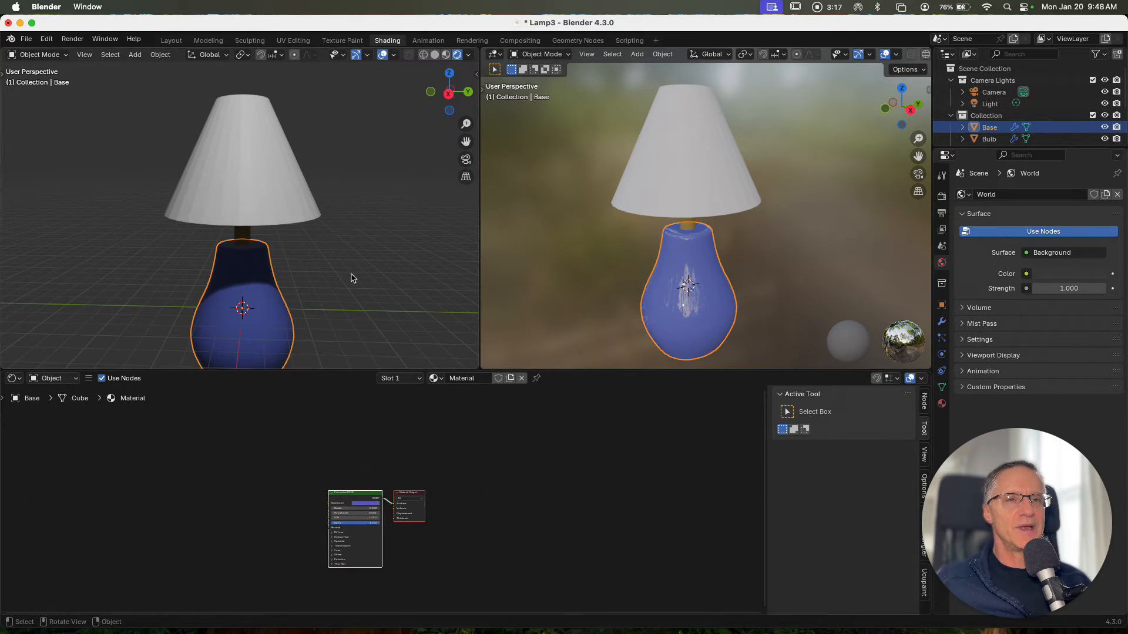
click(290, 203)
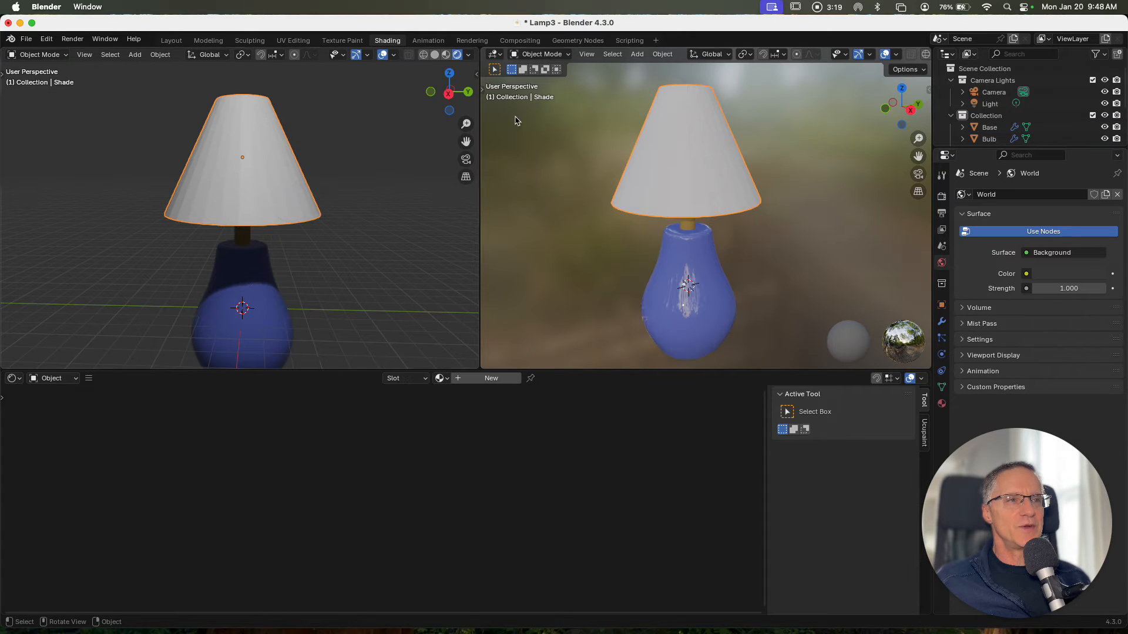
drag(979, 147, 991, 228)
click(1105, 163)
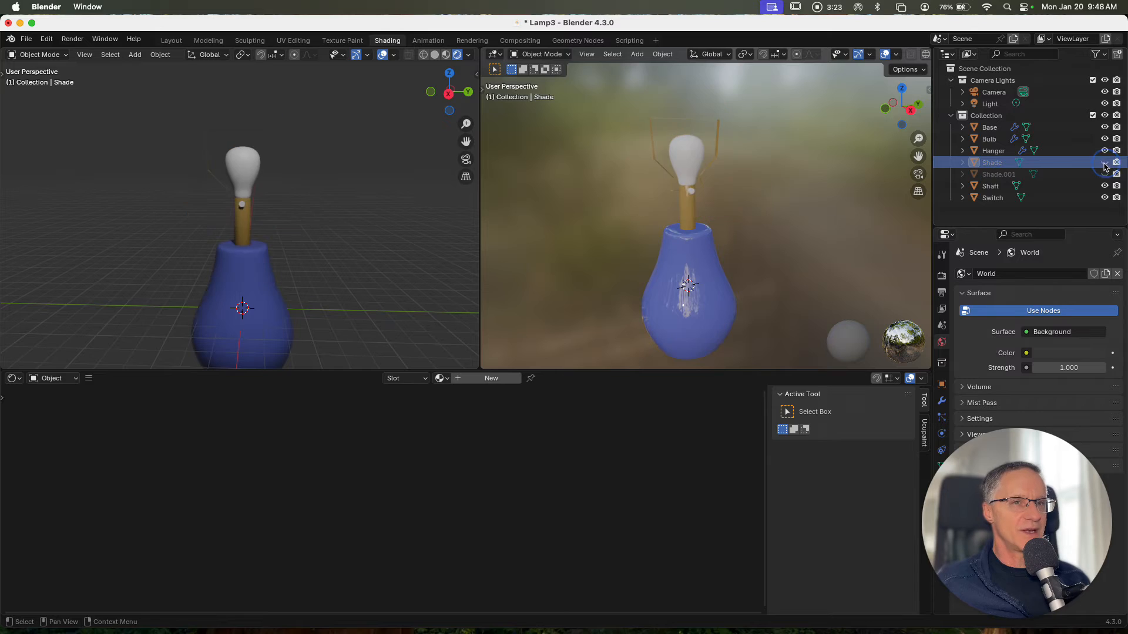
Select the bulb and frame its material nodes in the Shader Editor
click(239, 163)
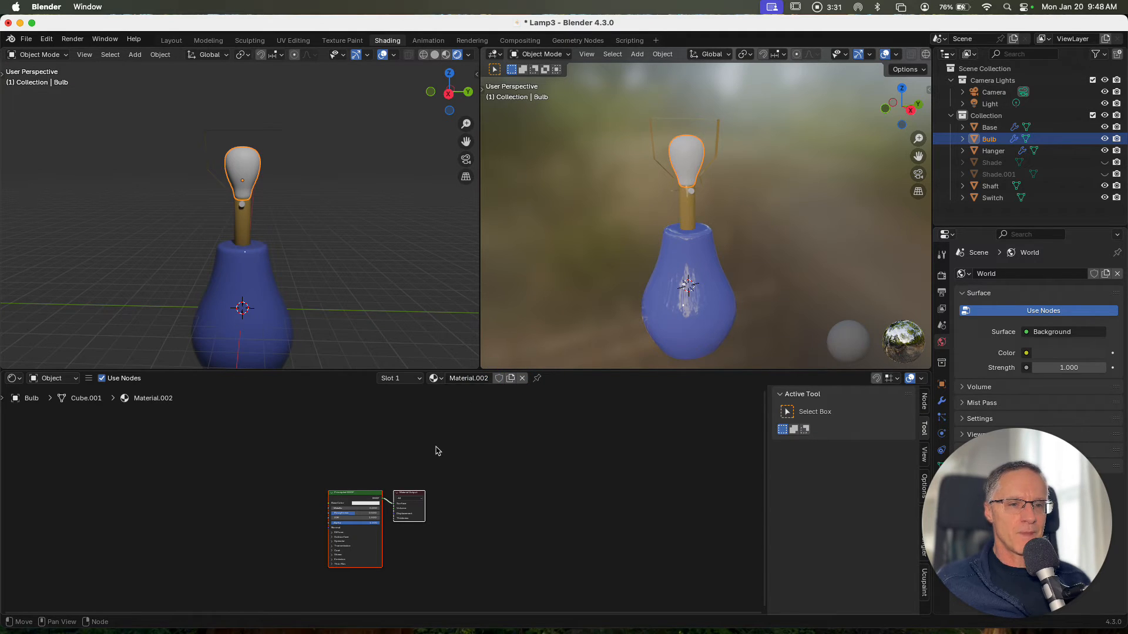
scroll(436, 444, left, 6)
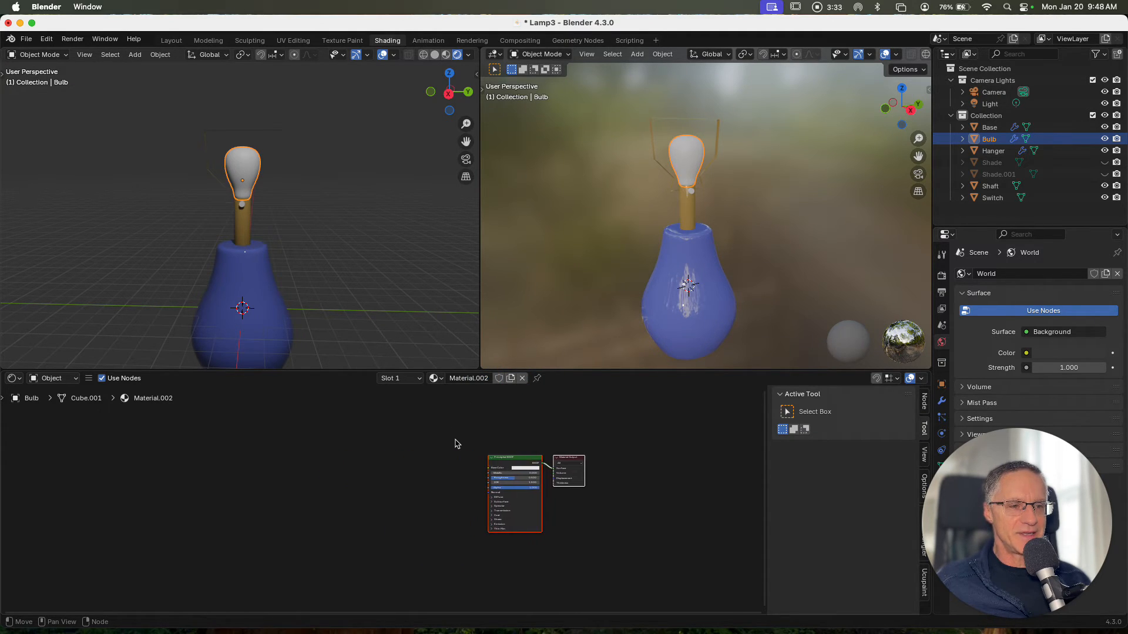
ctrl+scroll(451, 444, down, 3)
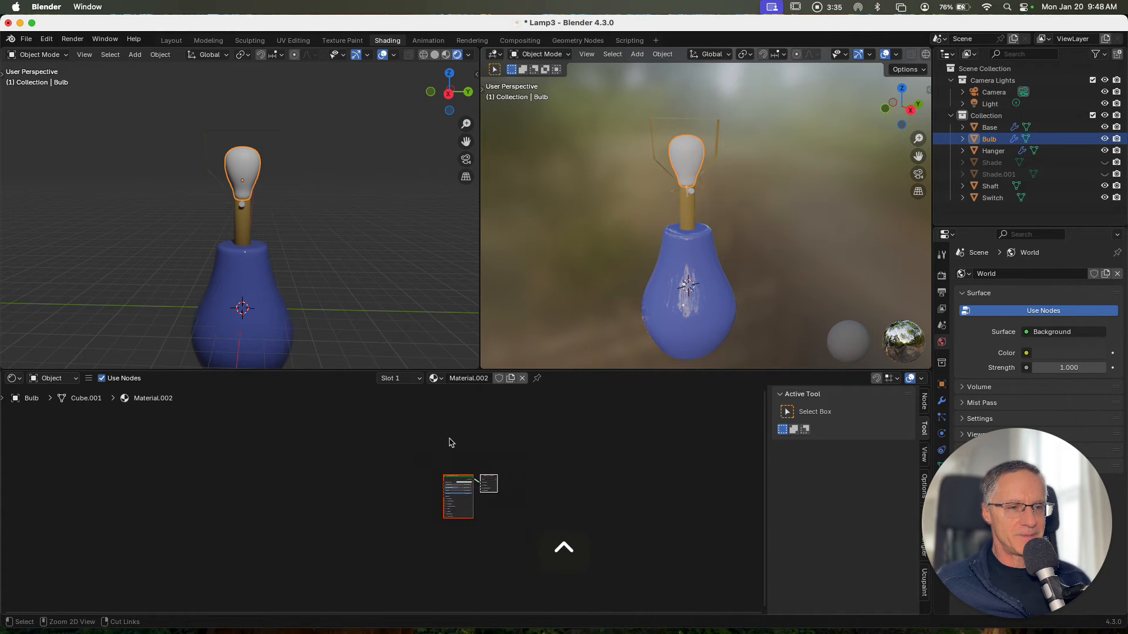
Delete the bulb material's Principled BSDF node
ctrl+scroll(451, 442, up, 6)
ctrl+scroll(451, 440, up, 1)
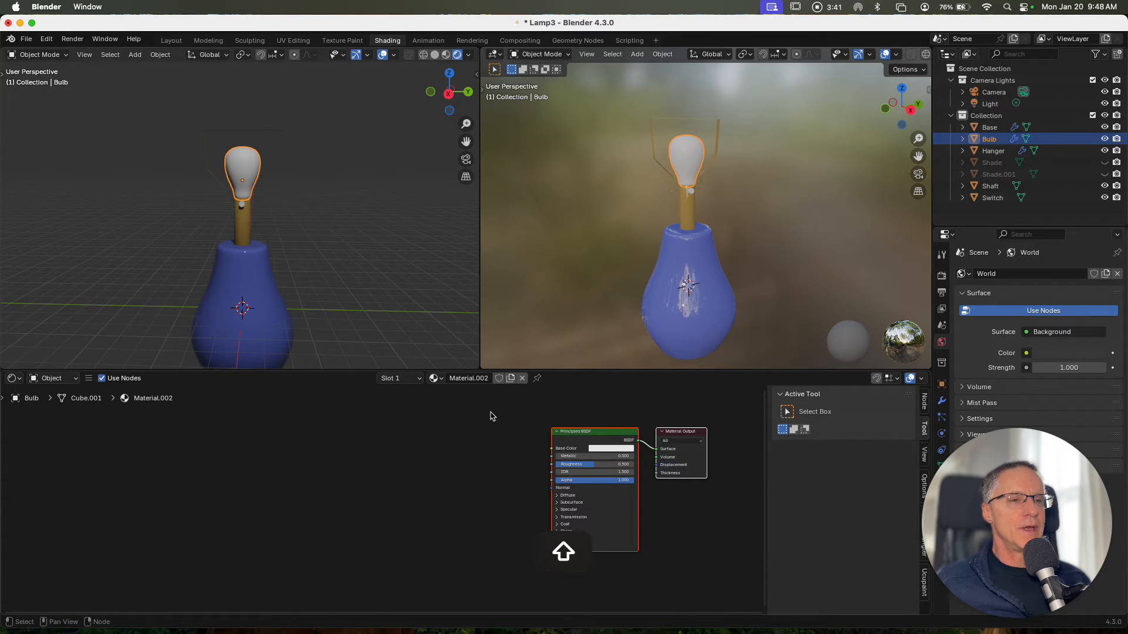
click(600, 435)
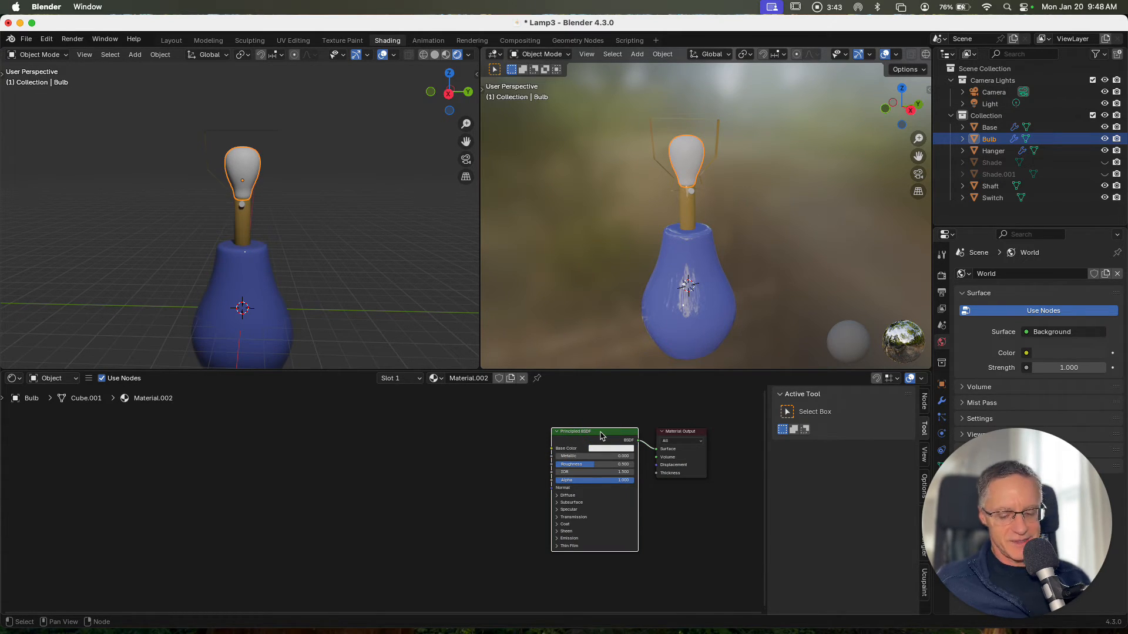
key(x)
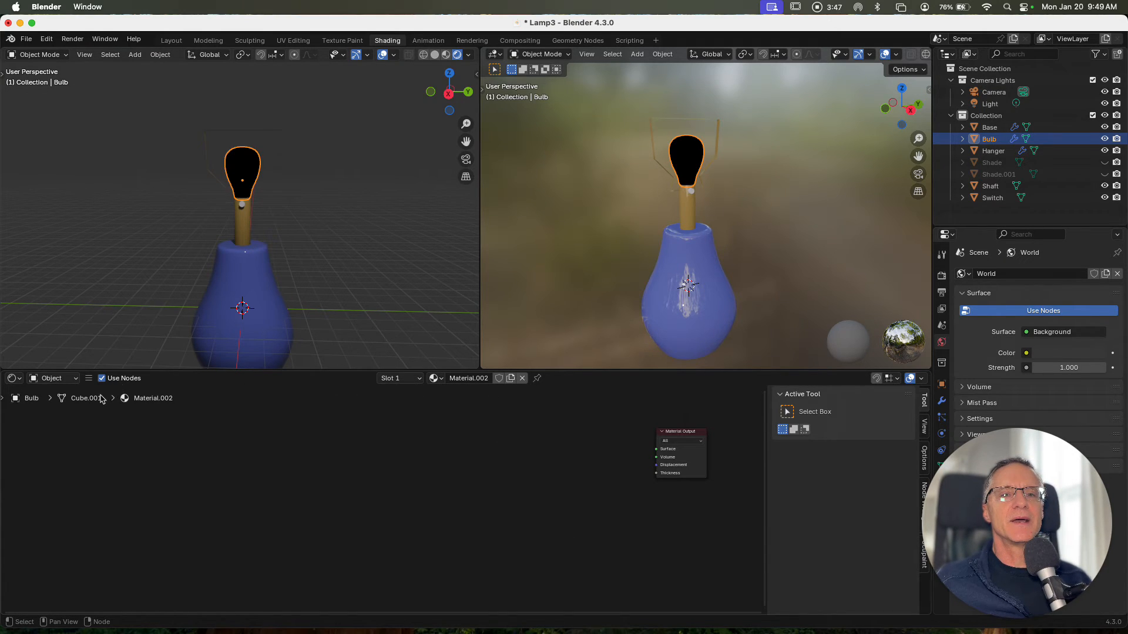
Add a Principled Volume node and connect its Volume output to the Material Output's Volume input
key(shift+a)
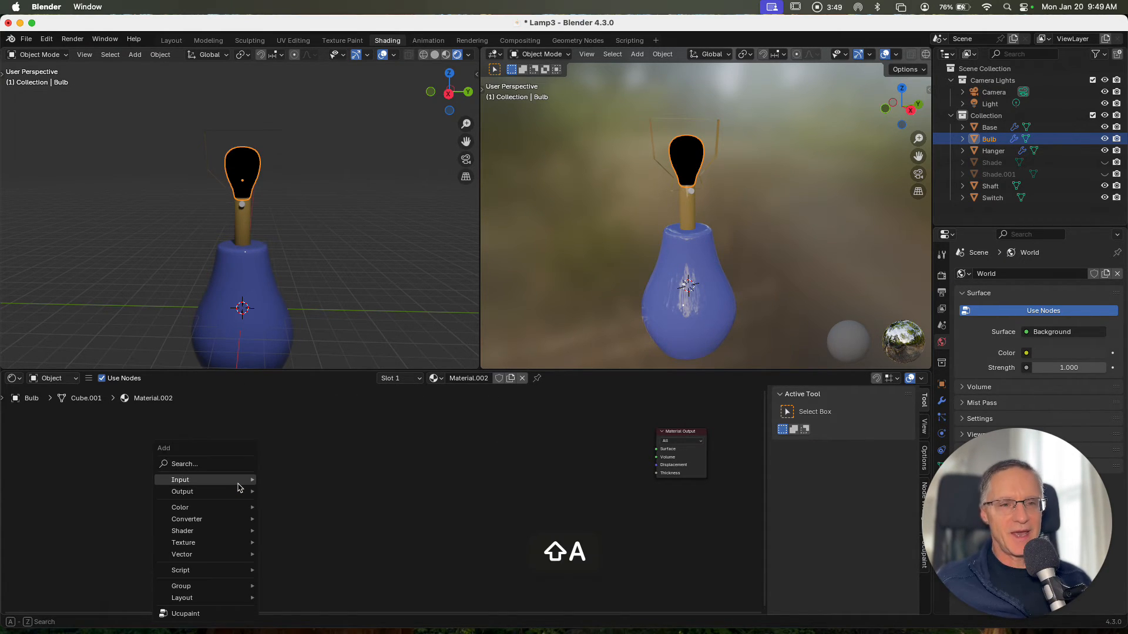
mouse_move(238, 488)
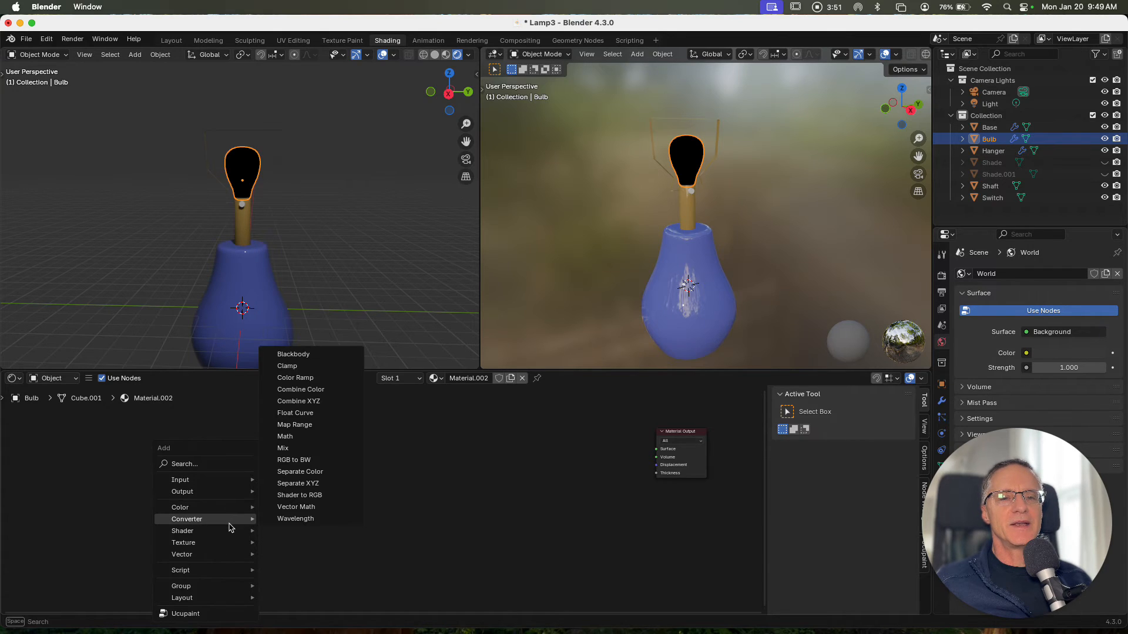
mouse_move(229, 532)
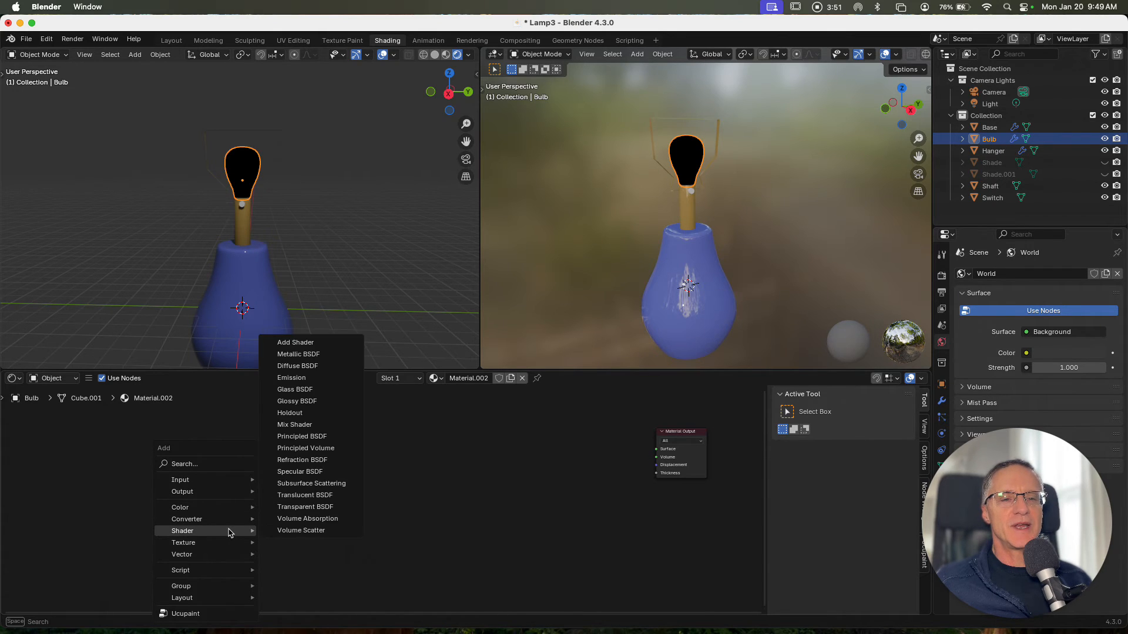
click(302, 448)
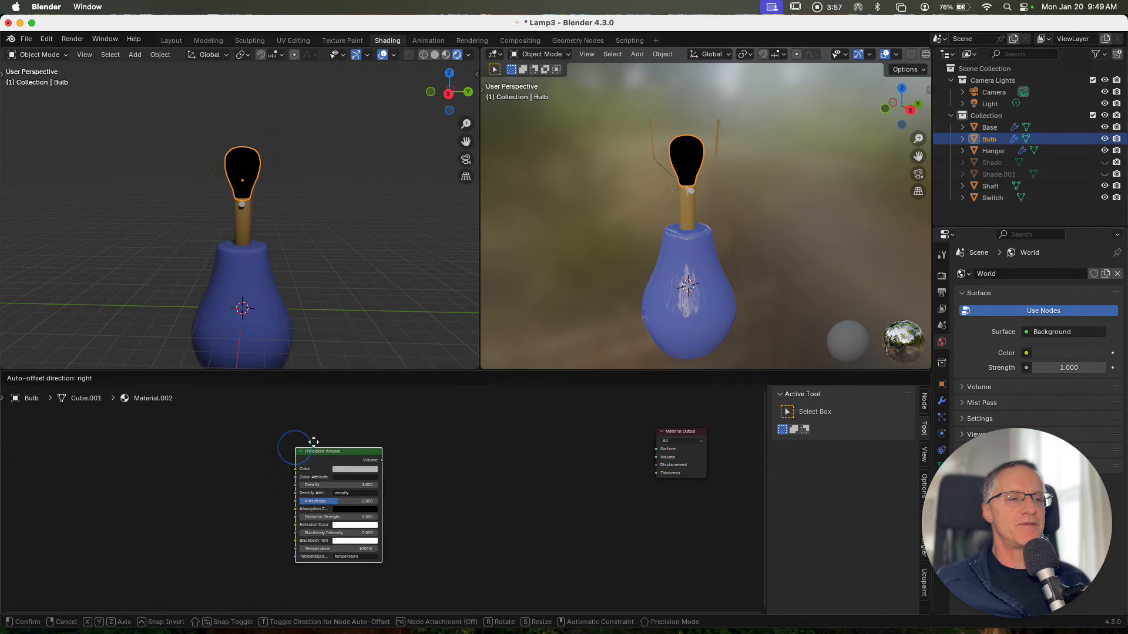
click(446, 413)
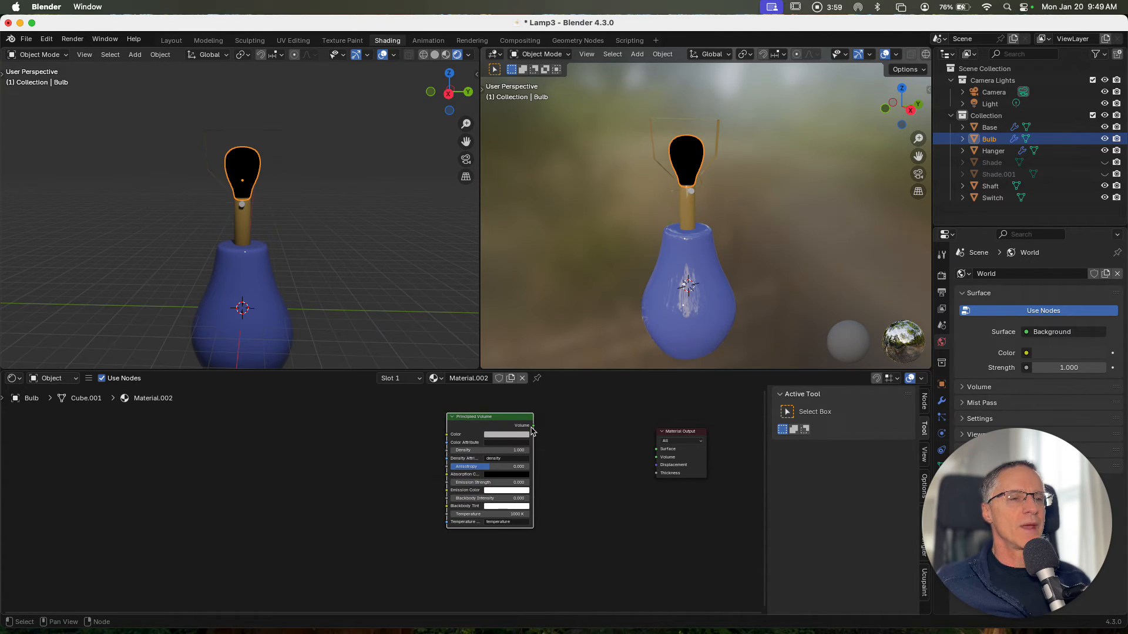
drag(533, 426, 656, 458)
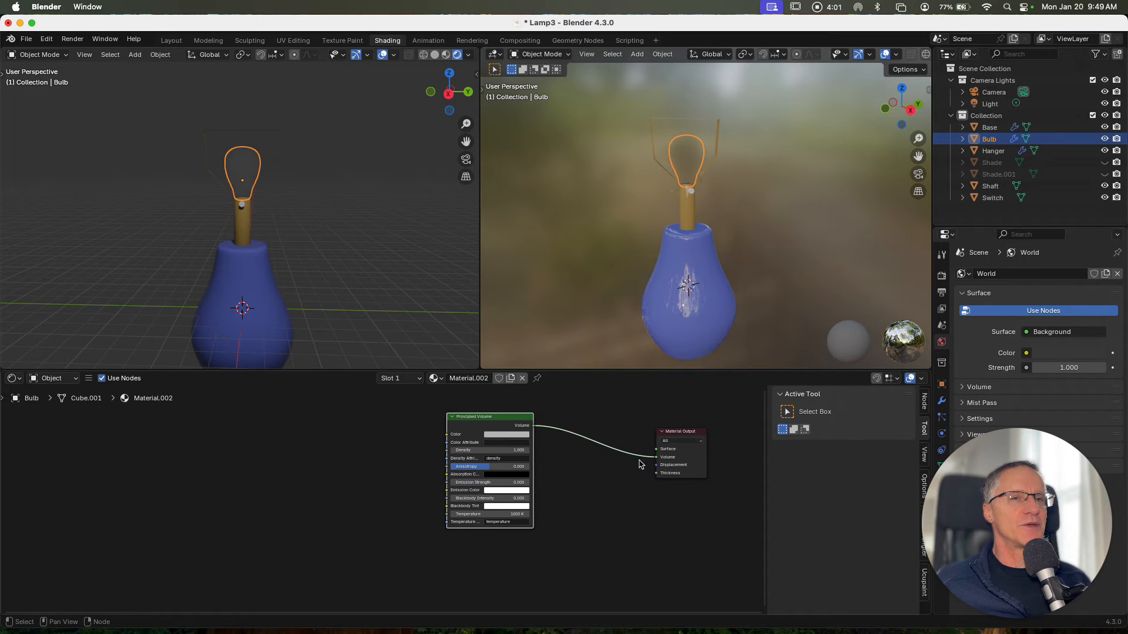
Set the Principled Volume's Emission Strength to 1000
click(487, 482)
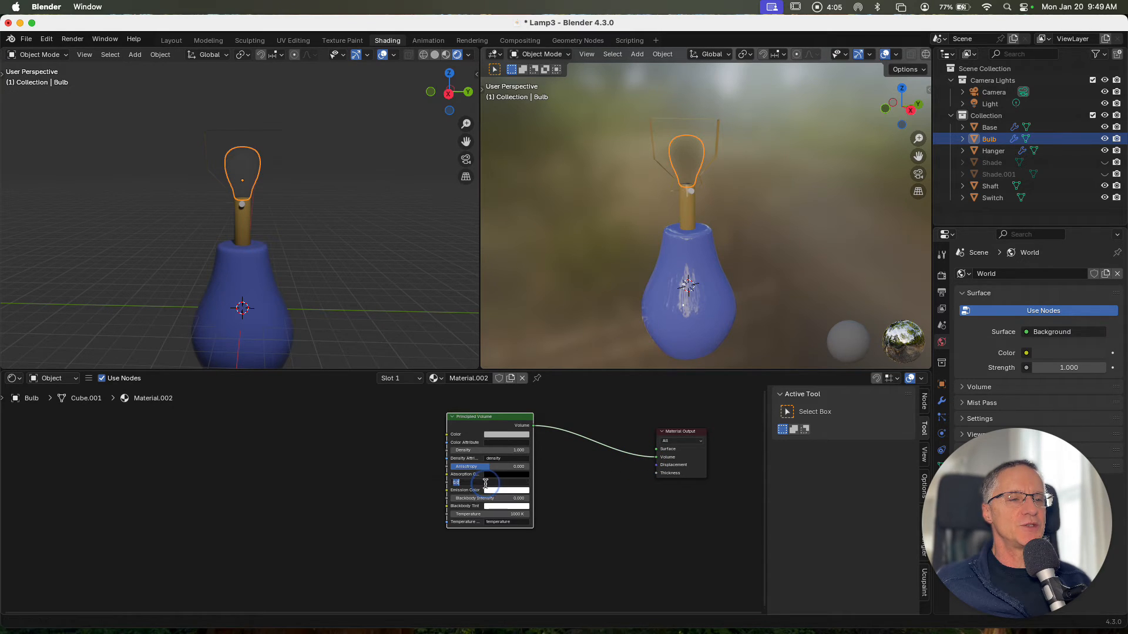
text(1000)
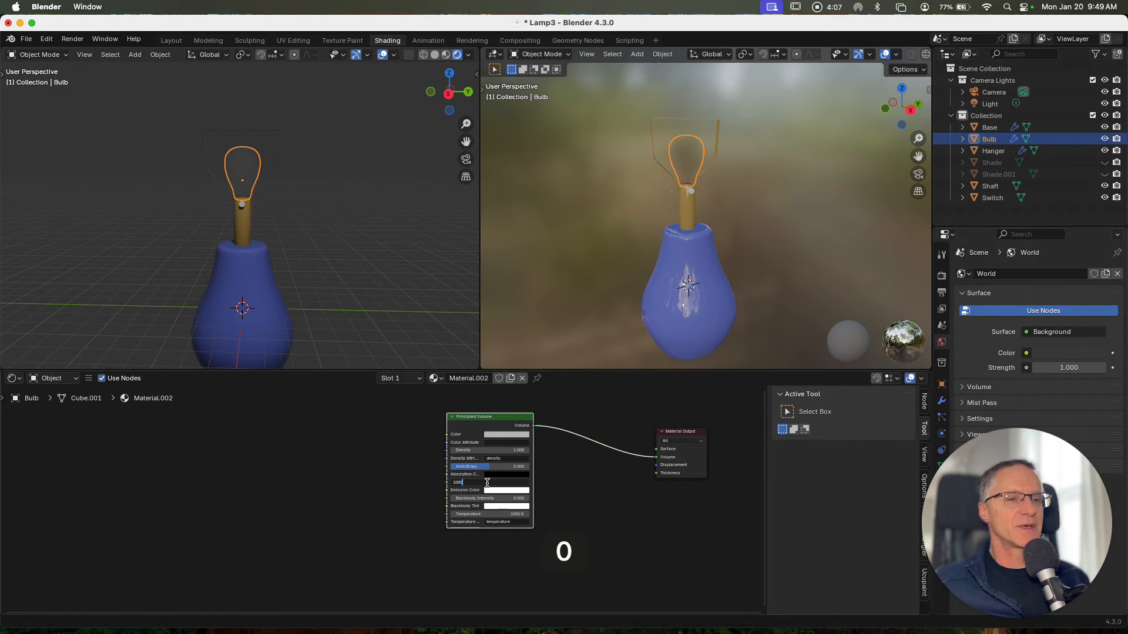
key(Return)
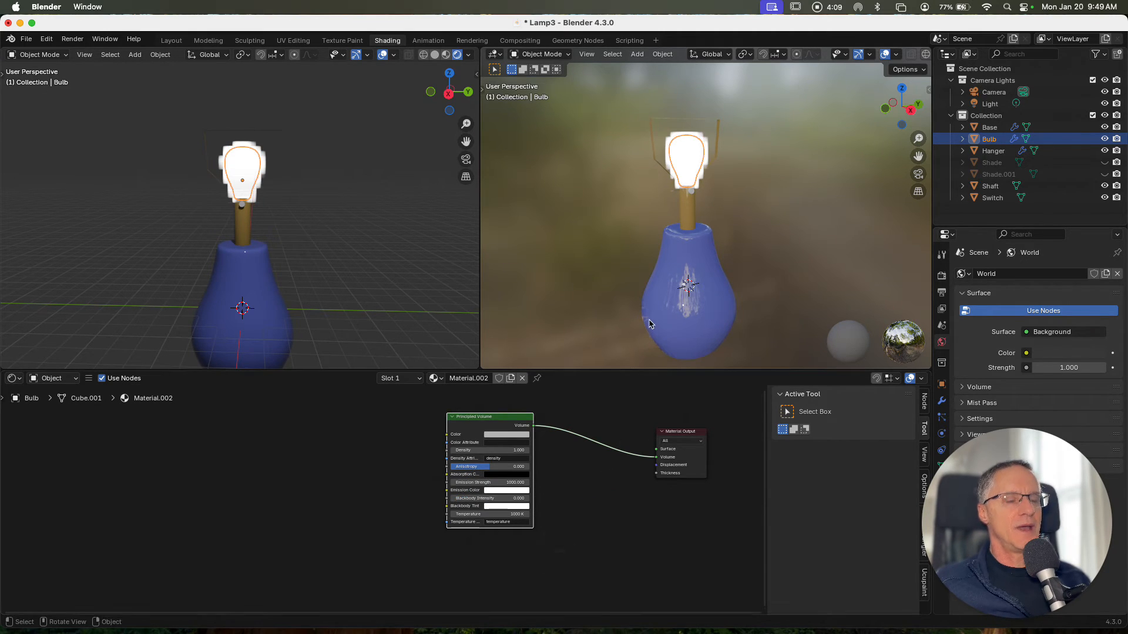
Unhide the original lamp shade in the outliner
ctrl+scroll(726, 229, up, 3)
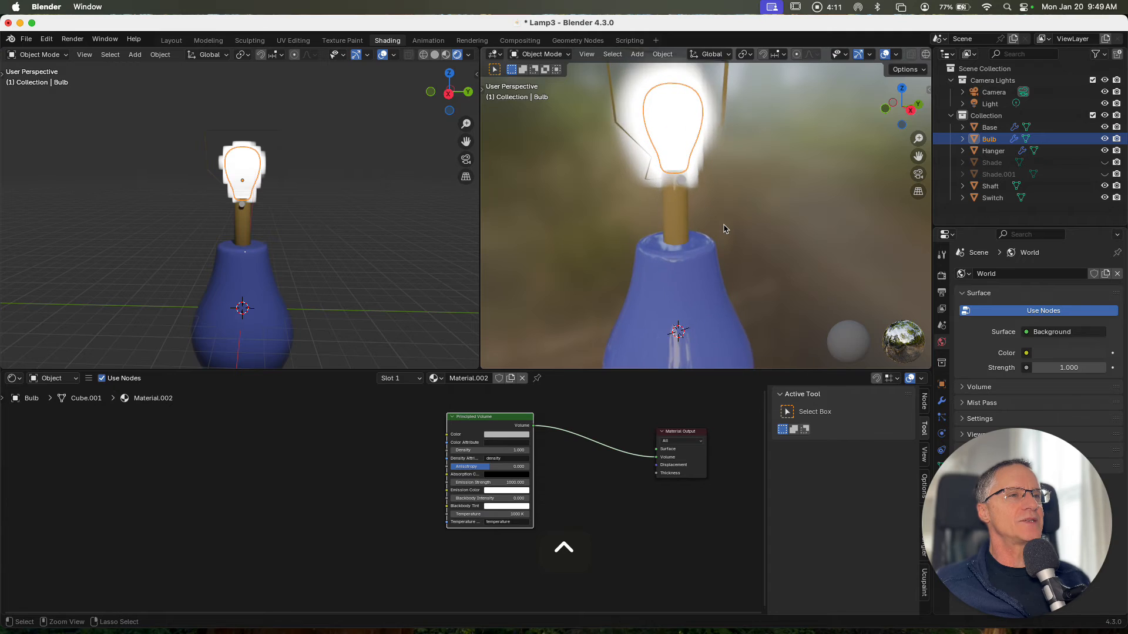
click(280, 222)
ctrl+scroll(280, 222, up, 2)
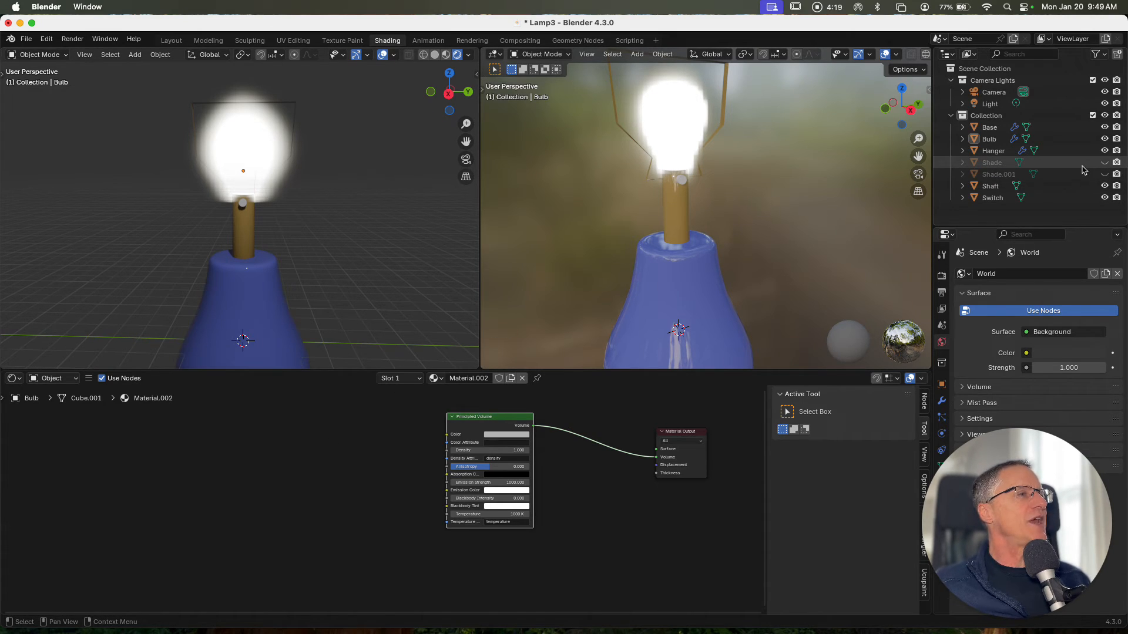
click(1104, 163)
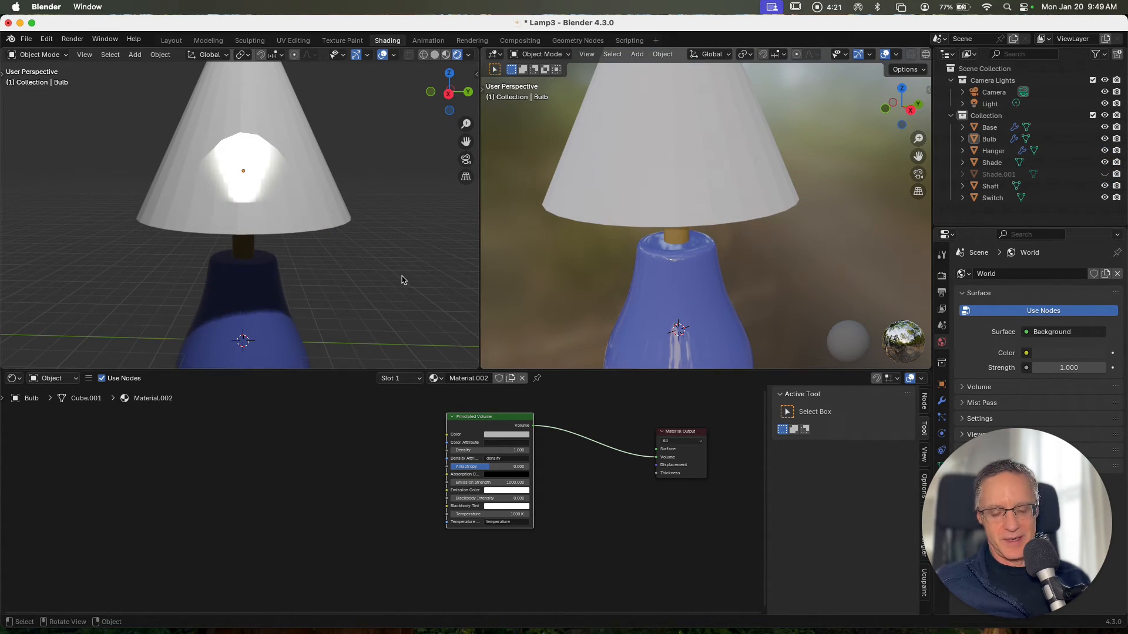
Select the lamp shade, give it a new material, and lower its Alpha to about 0.47
scroll(401, 276, down, 6)
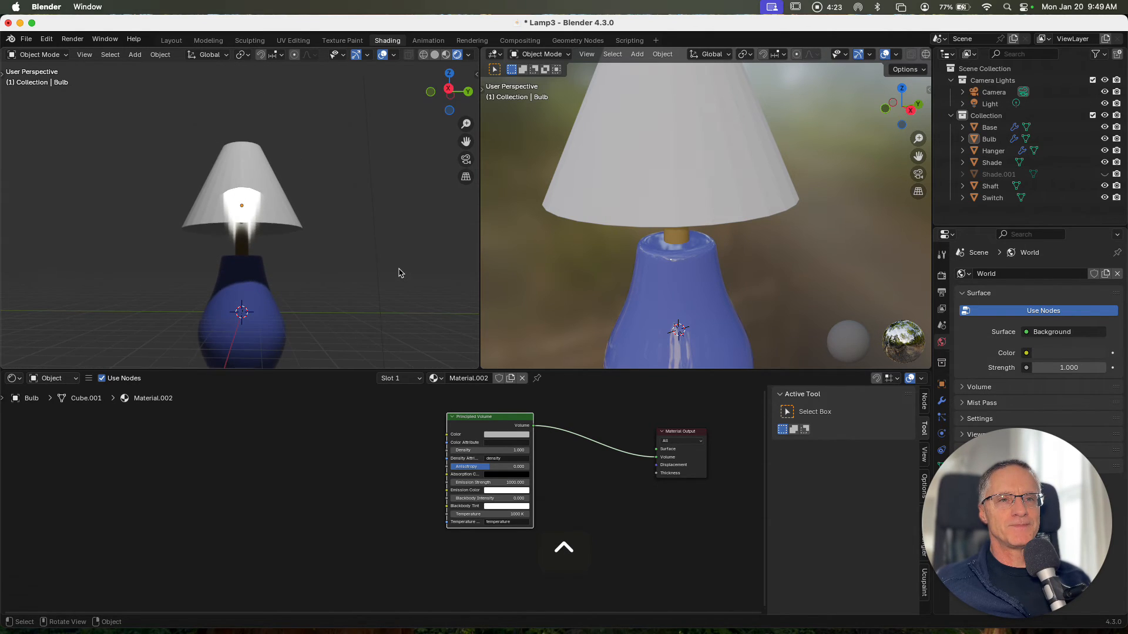
middle_drag(398, 273, 396, 273)
ctrl+scroll(787, 242, down, 4)
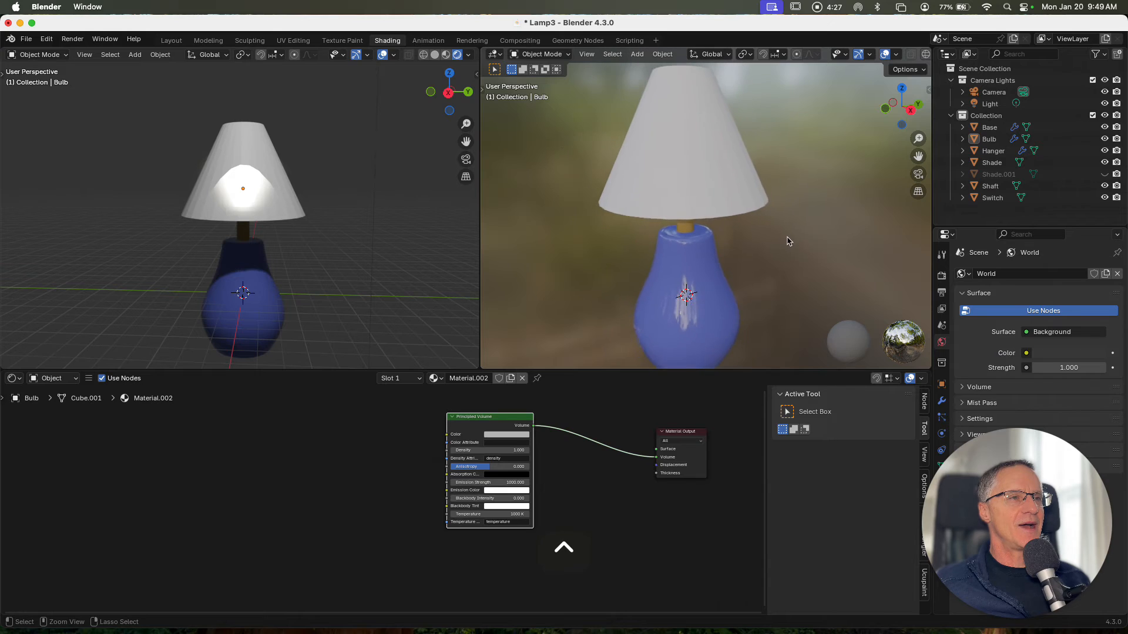
scroll(779, 233, down, 3)
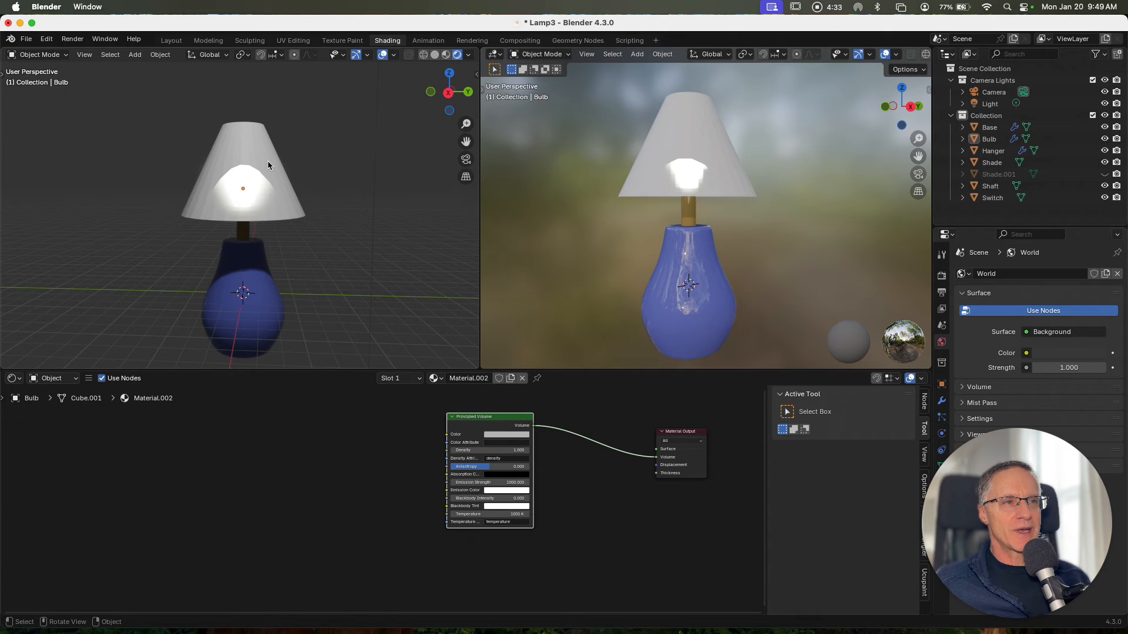
click(247, 150)
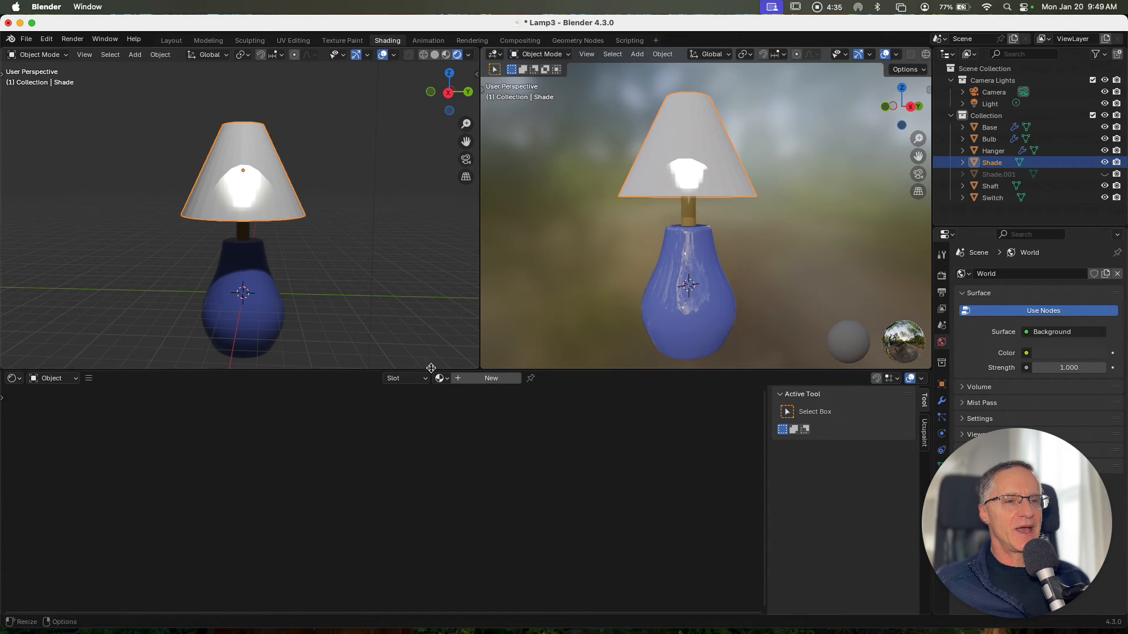
click(487, 379)
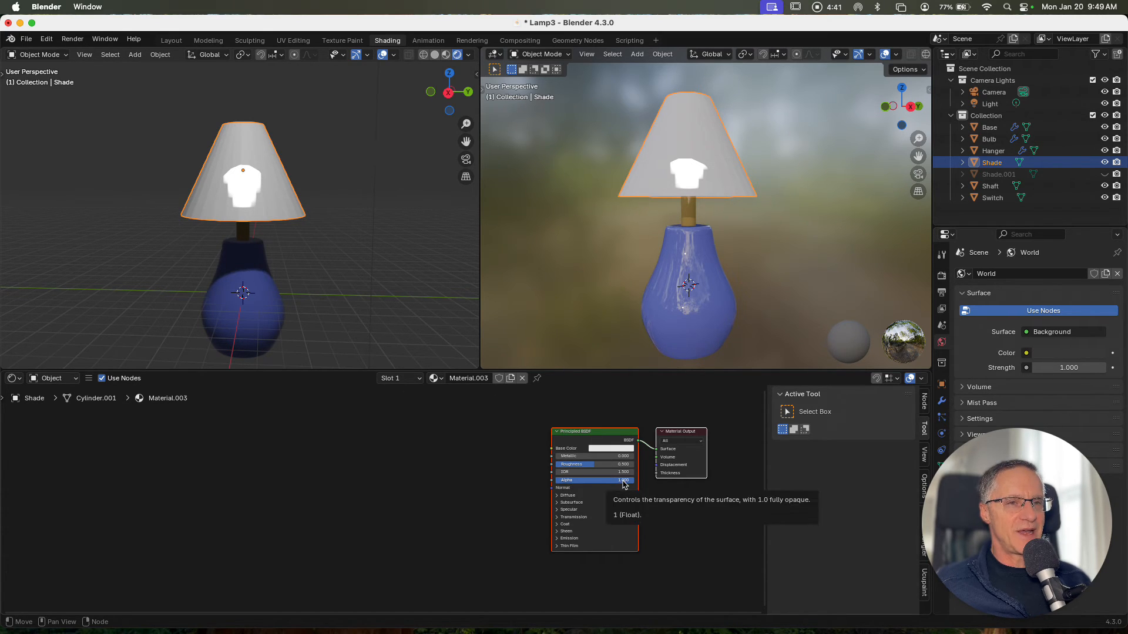
drag(624, 482, 596, 481)
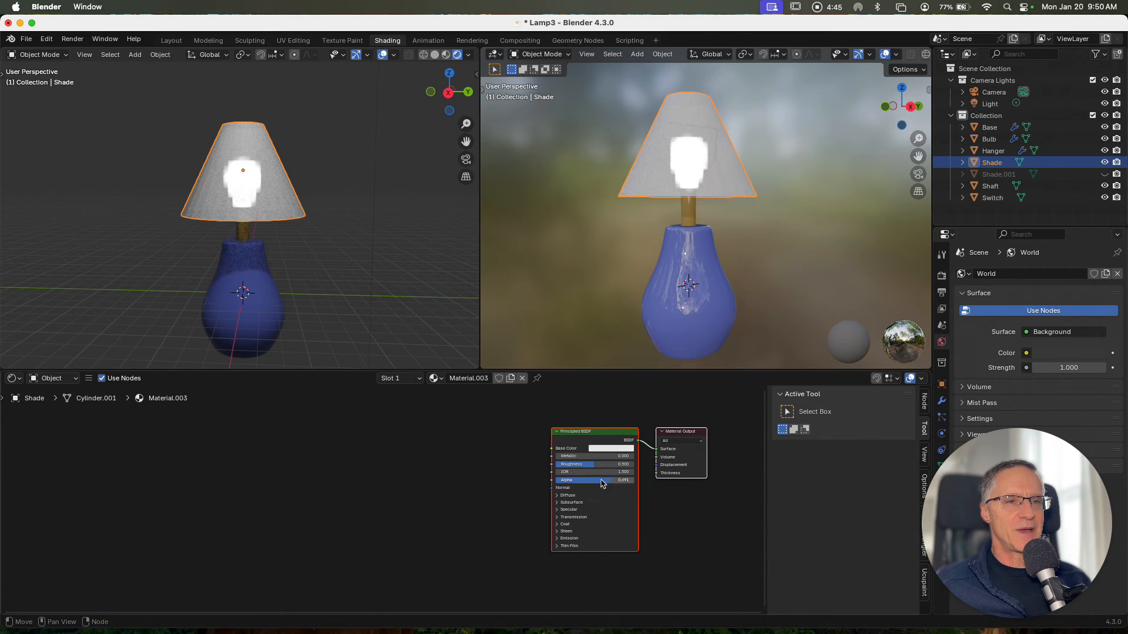
Unhide the Shade.001 copy and select it
click(344, 251)
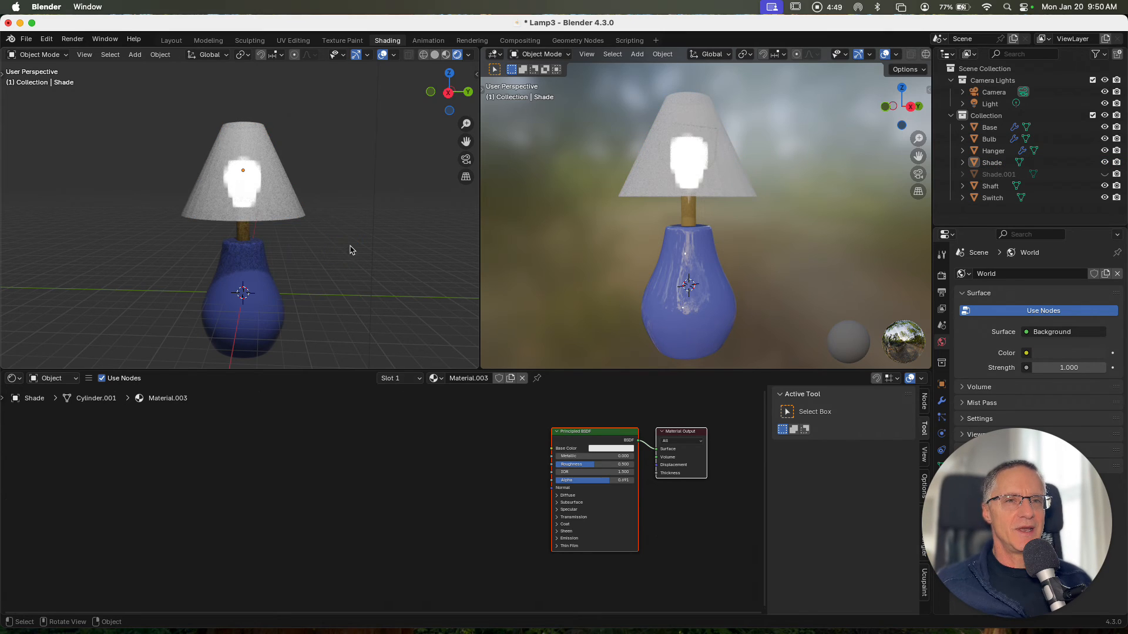
middle_drag(352, 249, 348, 248)
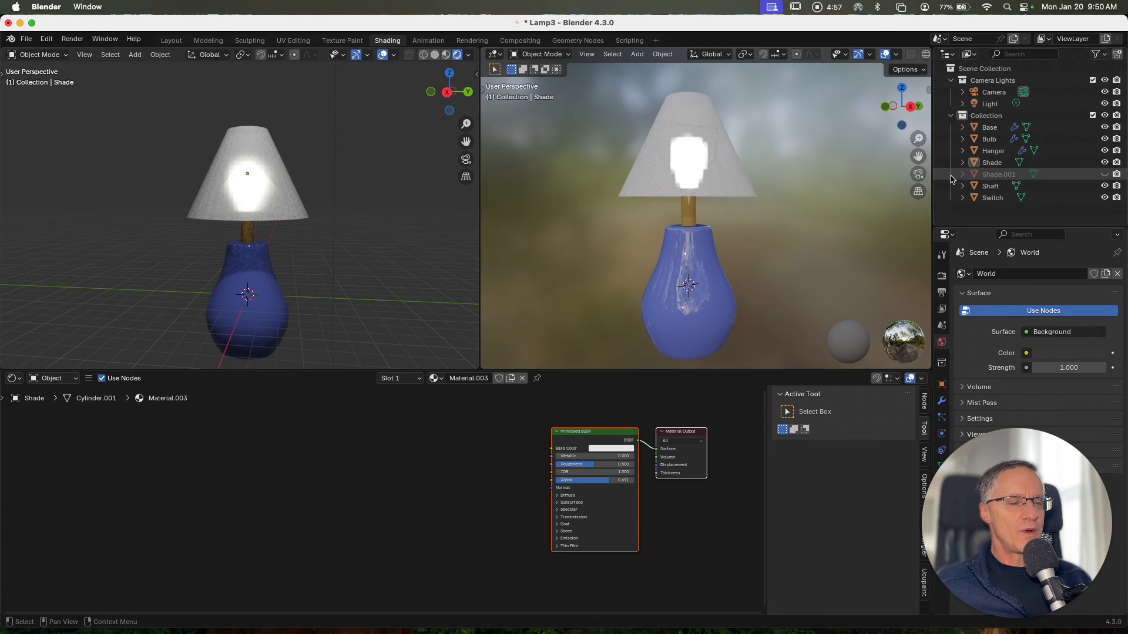
click(1104, 174)
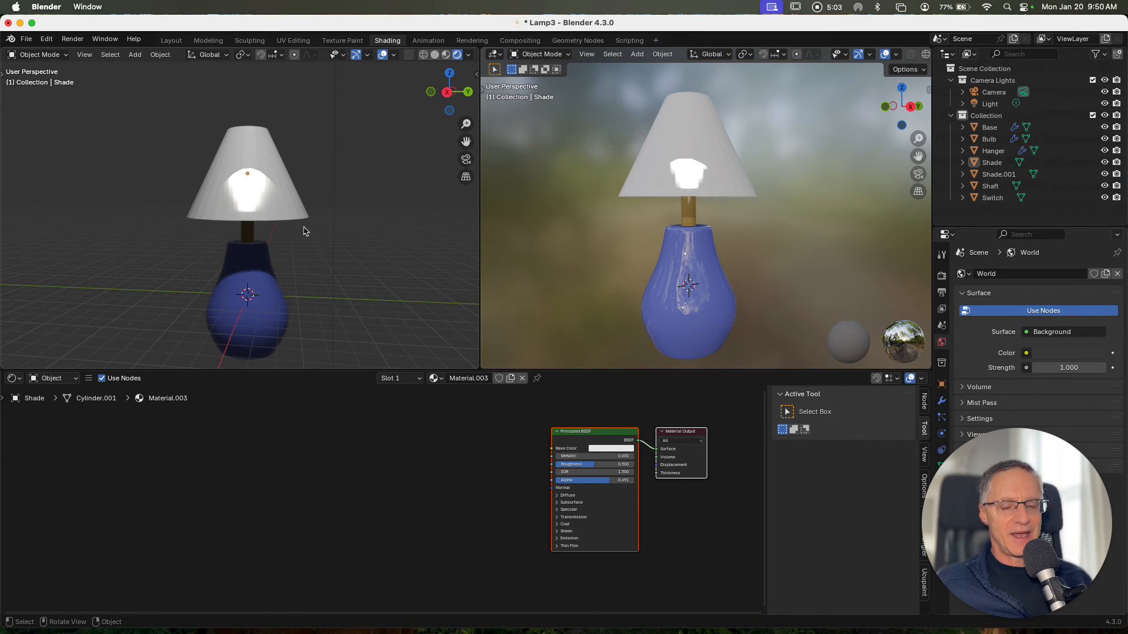
click(1002, 175)
Lower the Shade.001 copy along Z and enlarge it in three move-and-scale passes around the original shade
key(g)
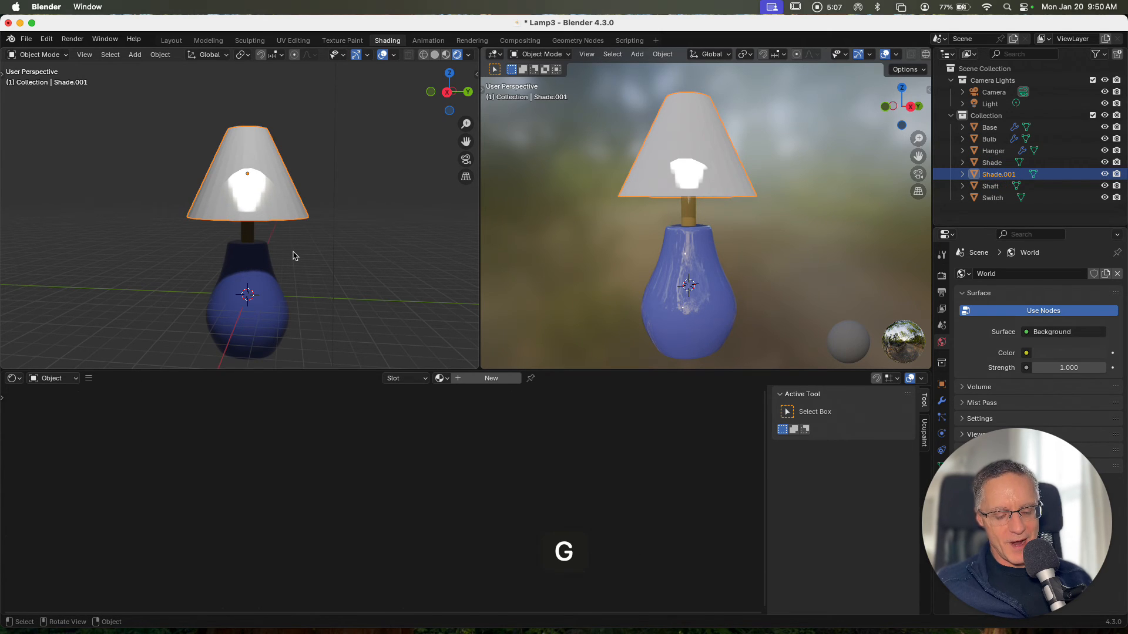
key(z)
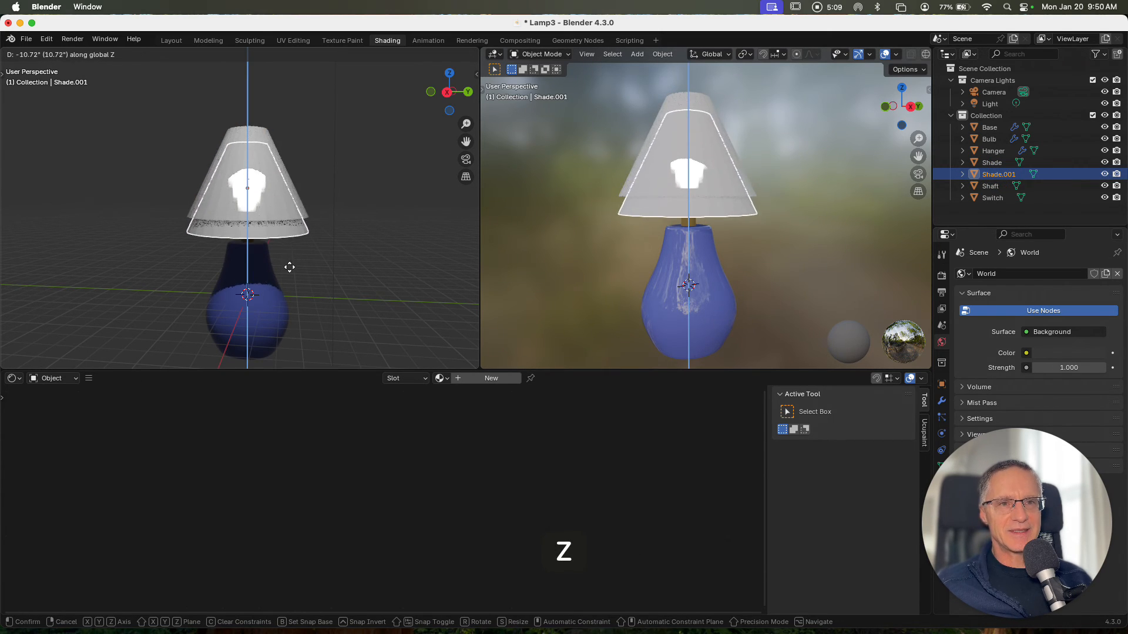
click(294, 275)
key(s)
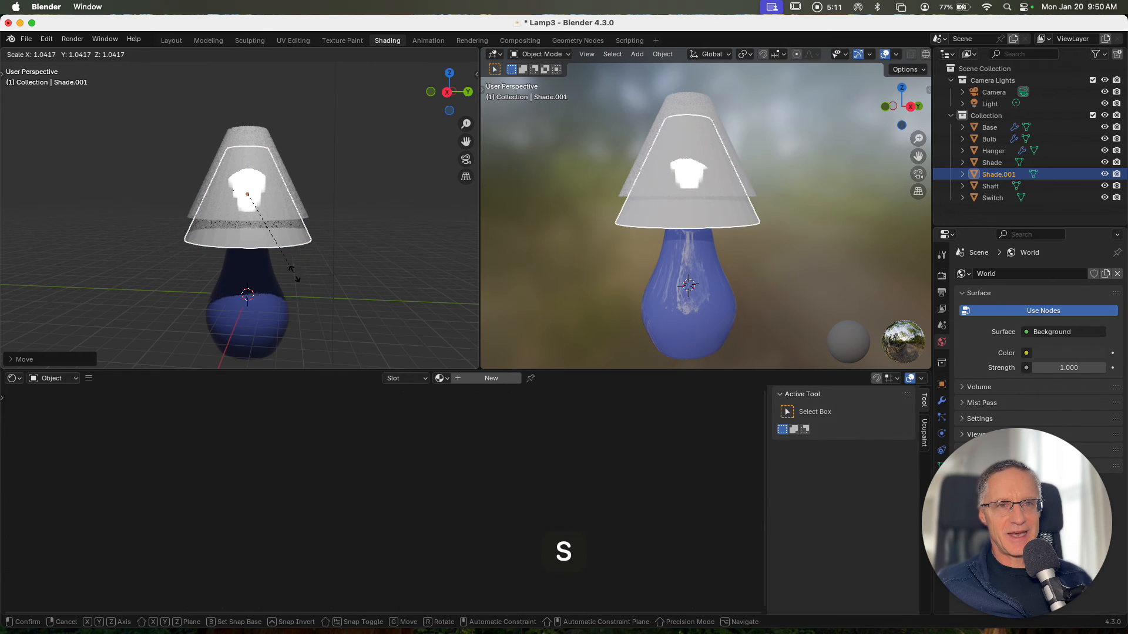
click(299, 282)
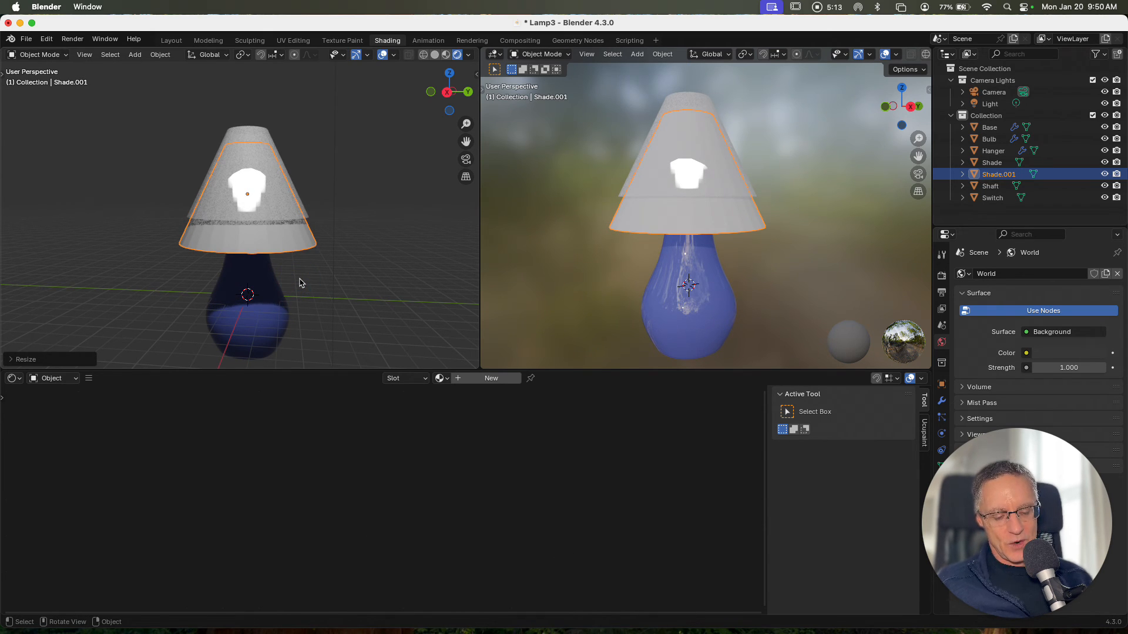
key(g)
key(z)
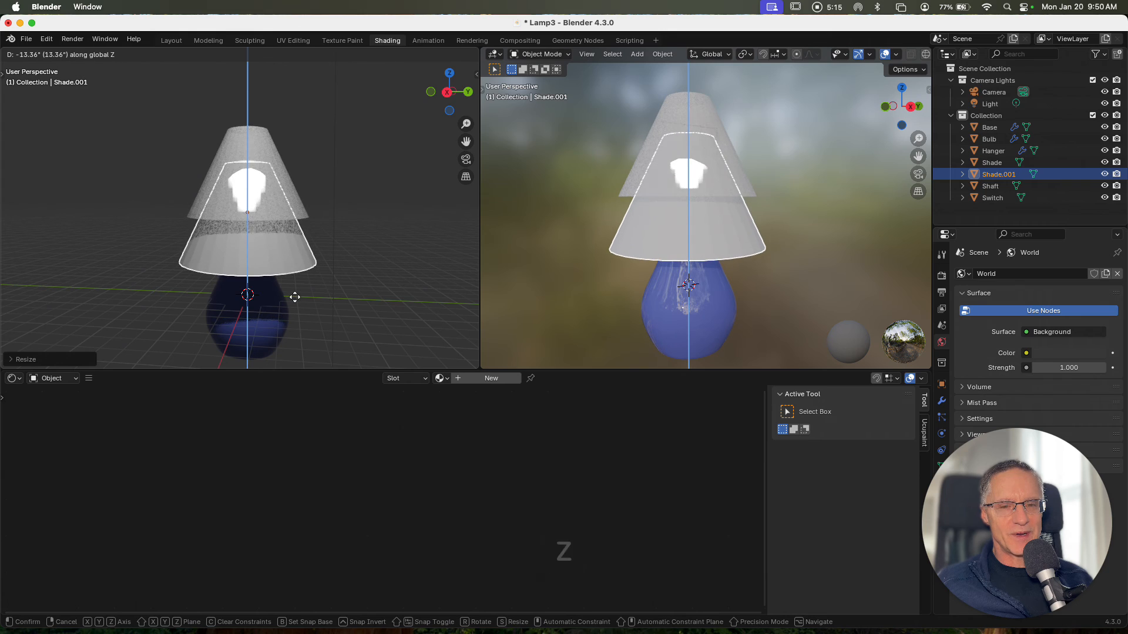
click(295, 297)
key(s)
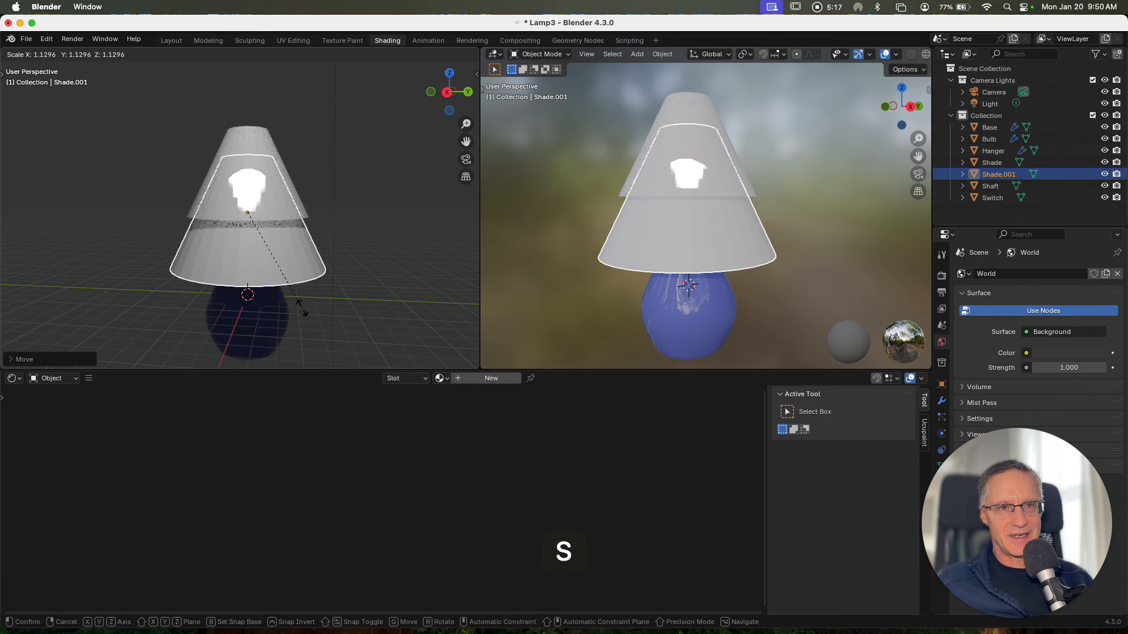
click(301, 308)
key(g)
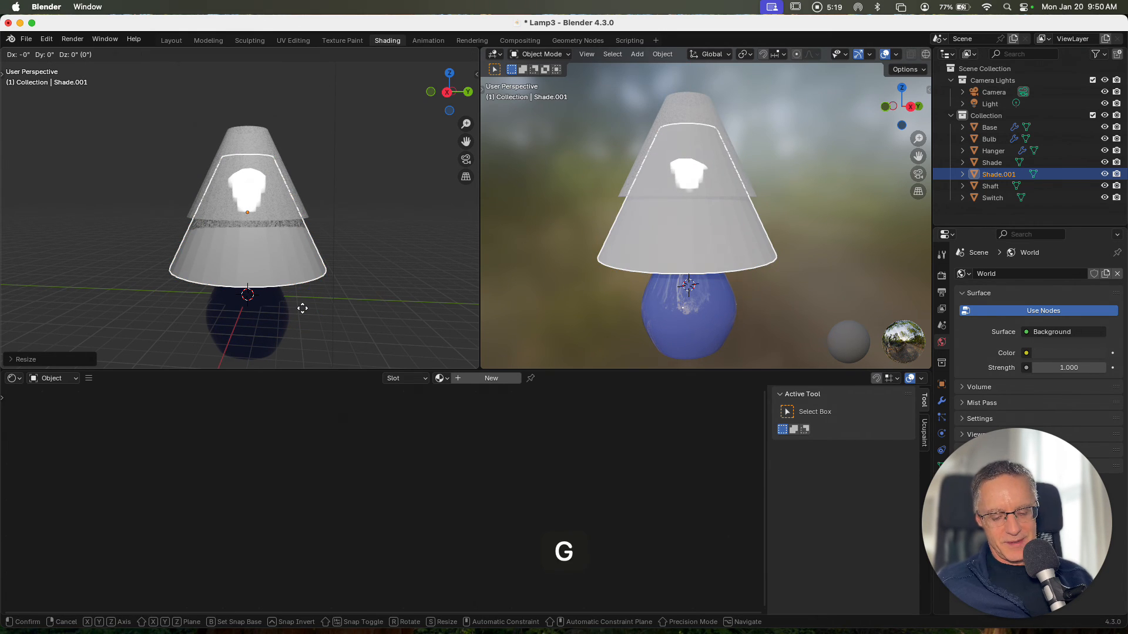
key(z)
click(300, 332)
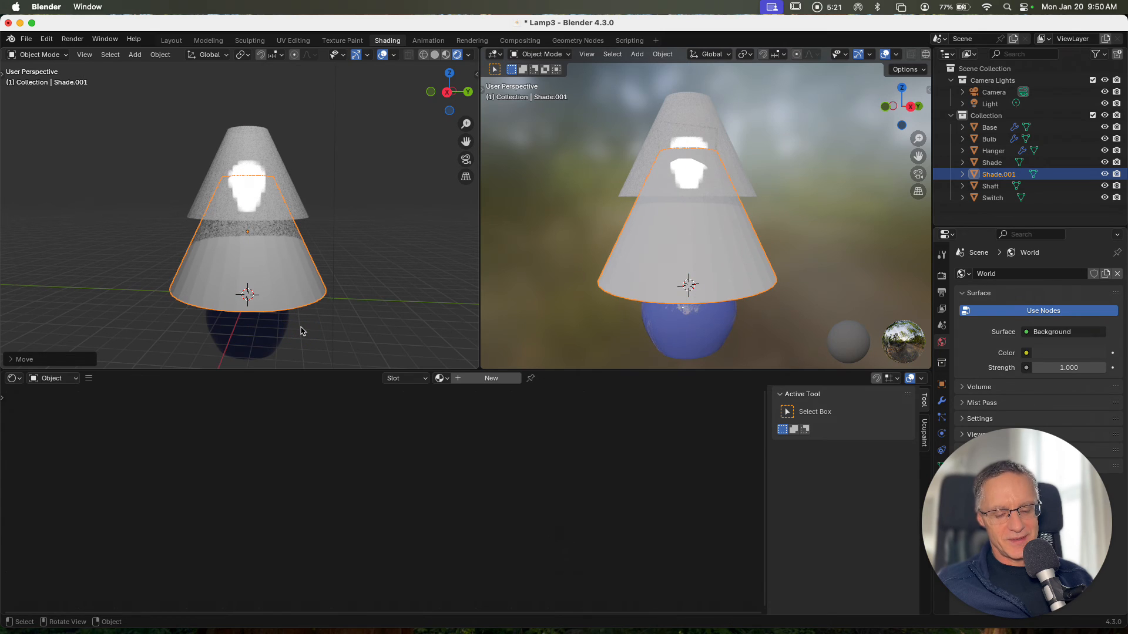
key(s)
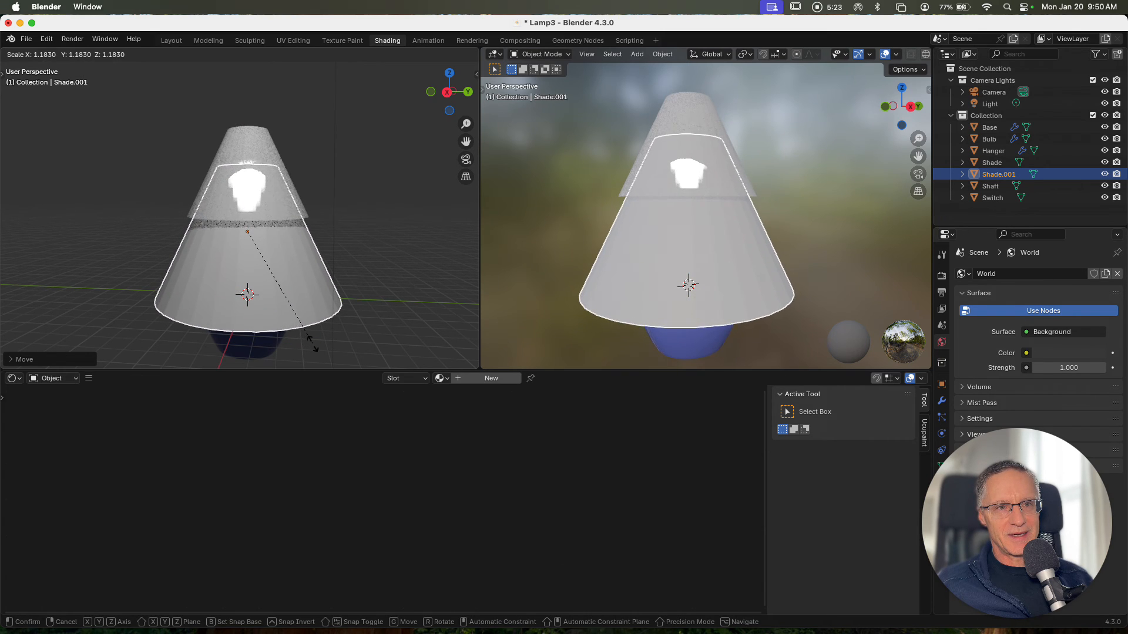
click(314, 345)
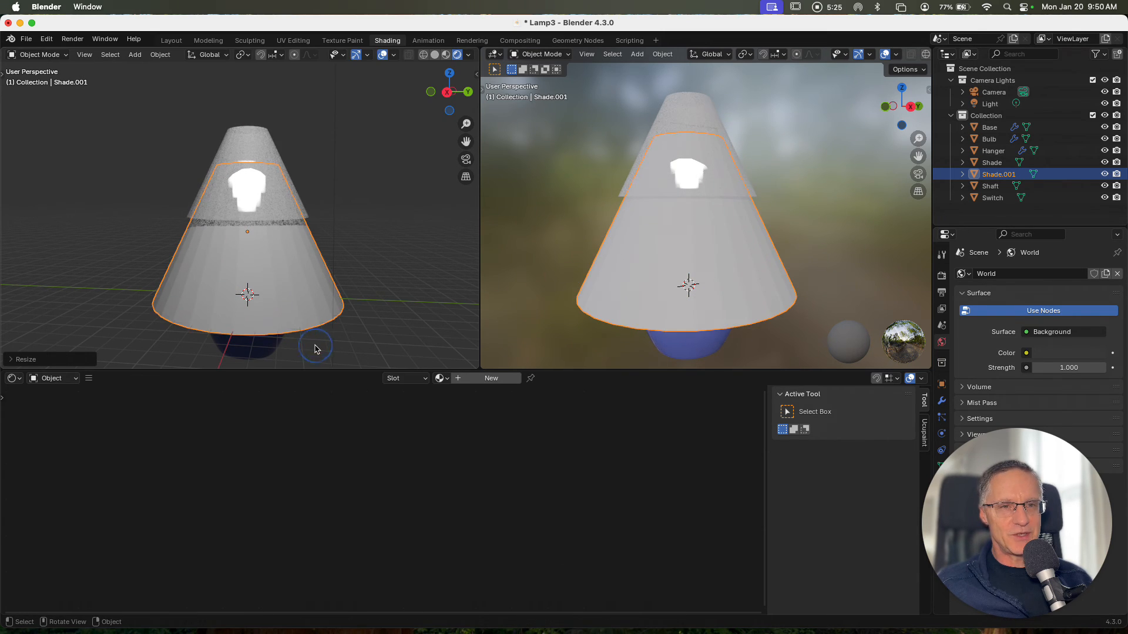
Give the Shade.001 copy a new material and delete its default Principled BSDF node
click(489, 379)
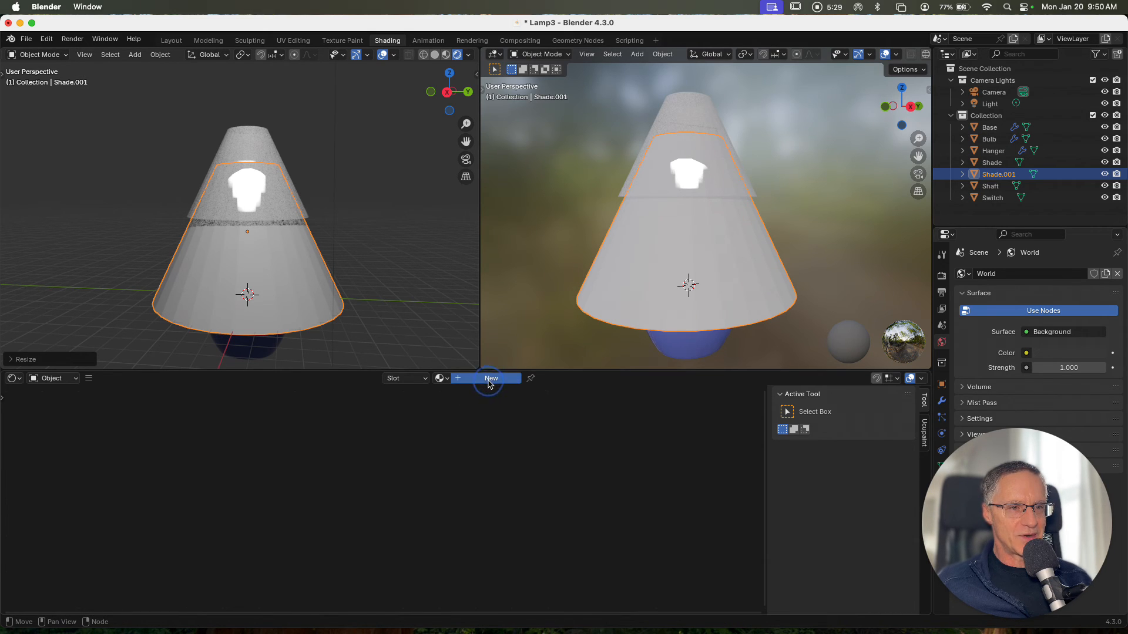
click(576, 435)
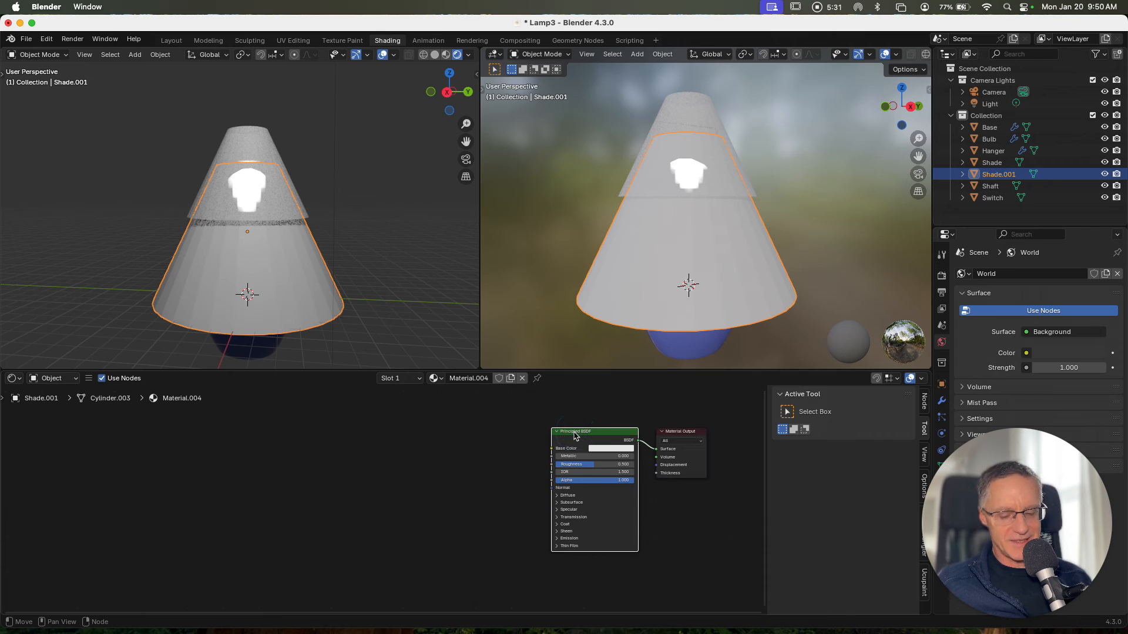
key(x)
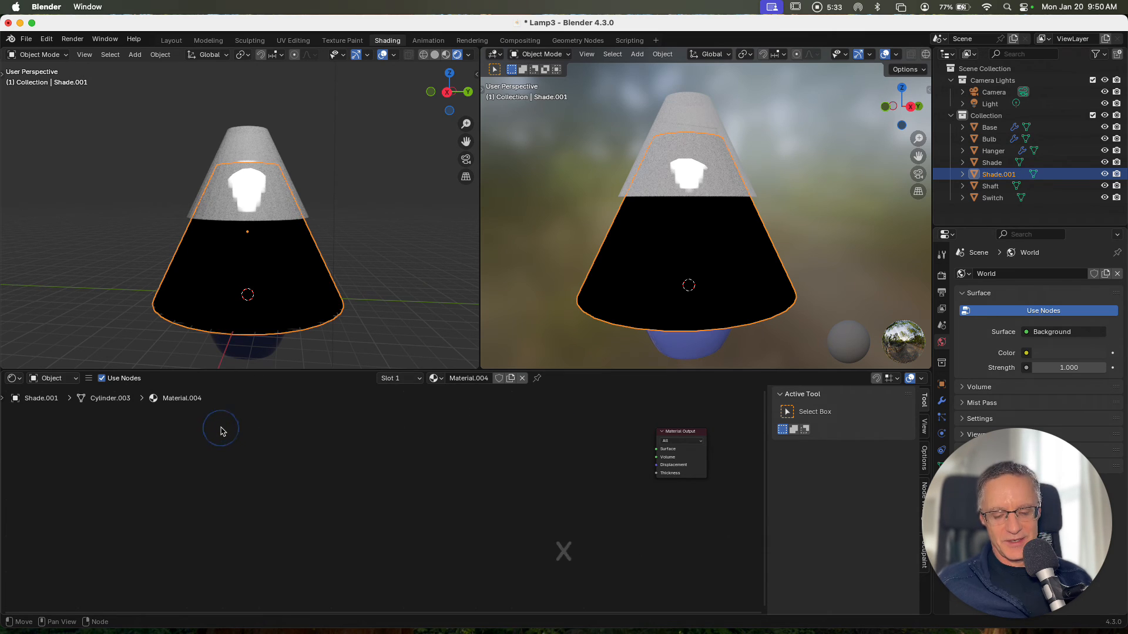
Add a Principled Volume shader node and connect its Volume output to the Material Output's Volume input
key(shift+a)
mouse_move(222, 430)
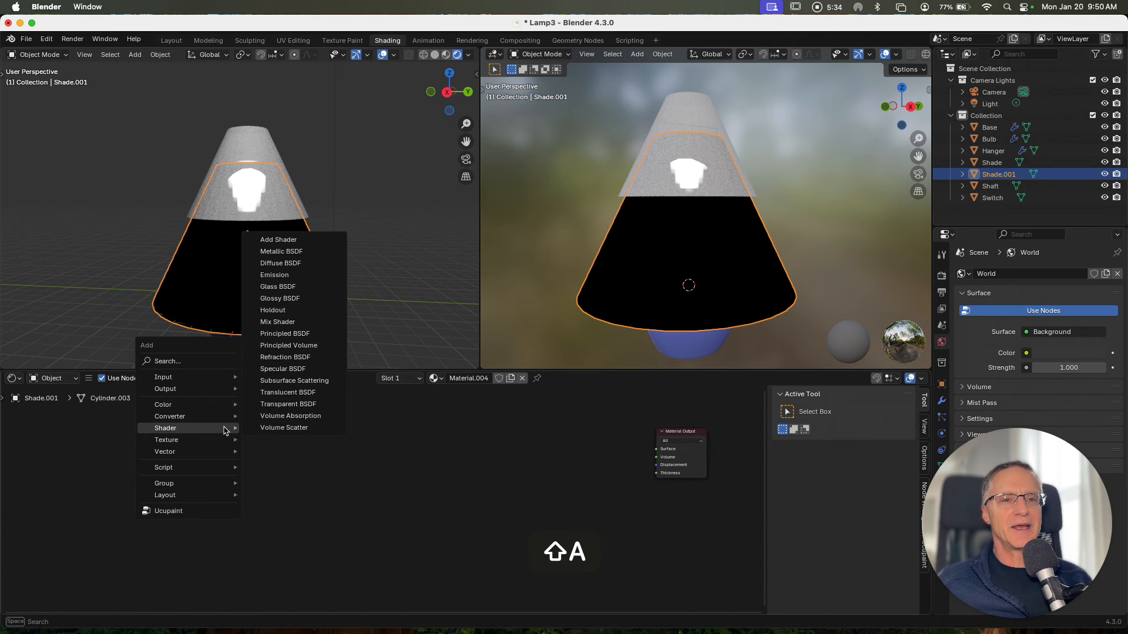
click(293, 346)
click(474, 411)
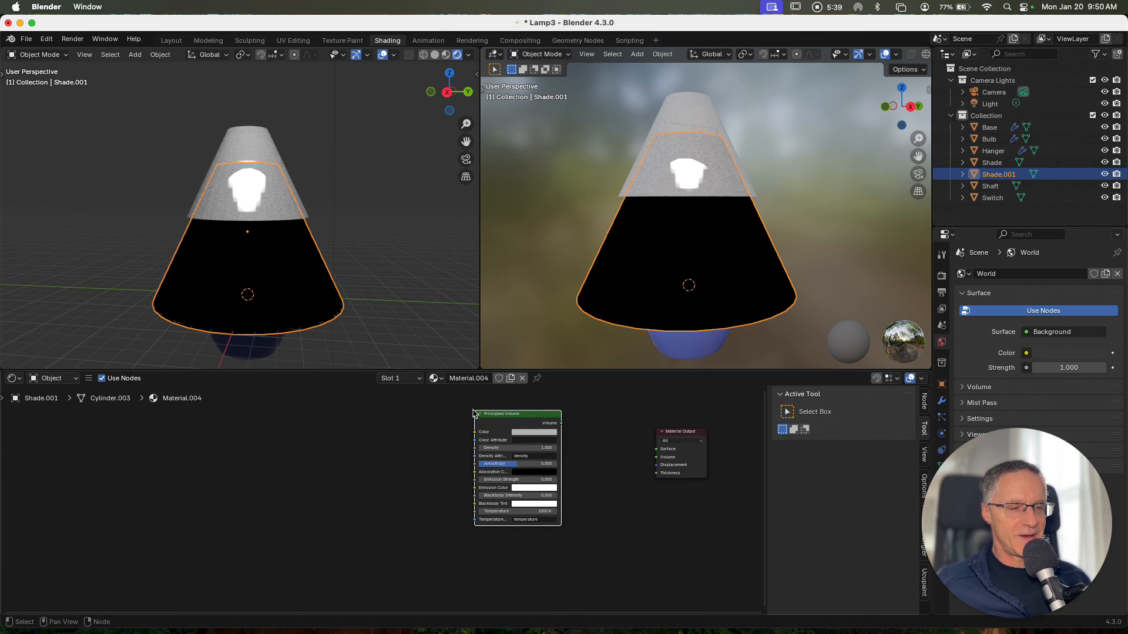
click(586, 483)
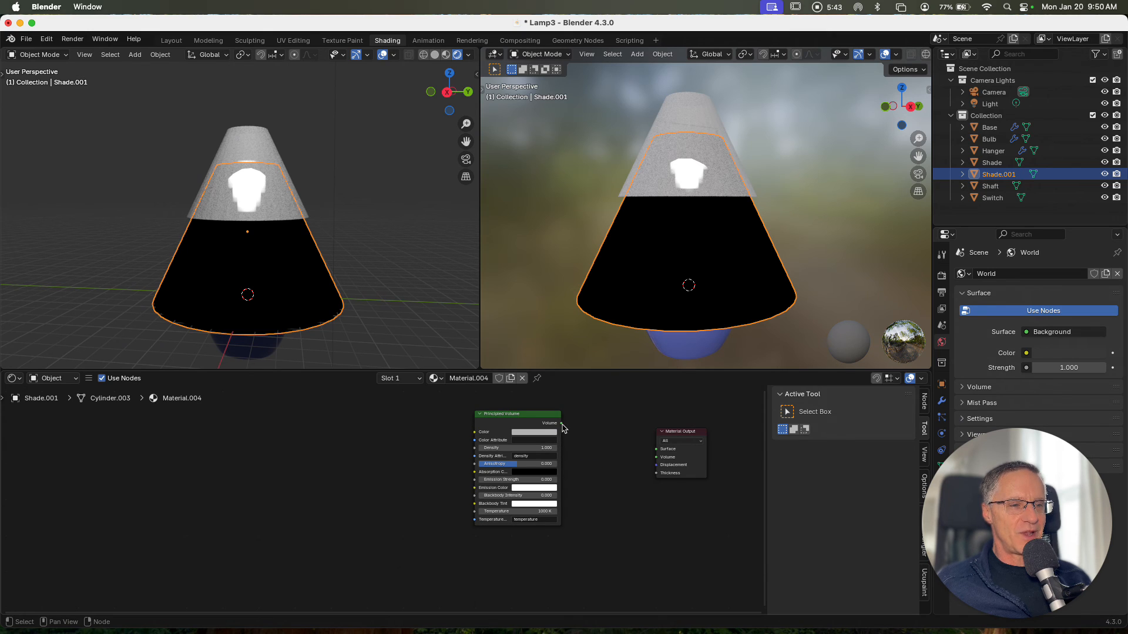
drag(561, 423, 656, 457)
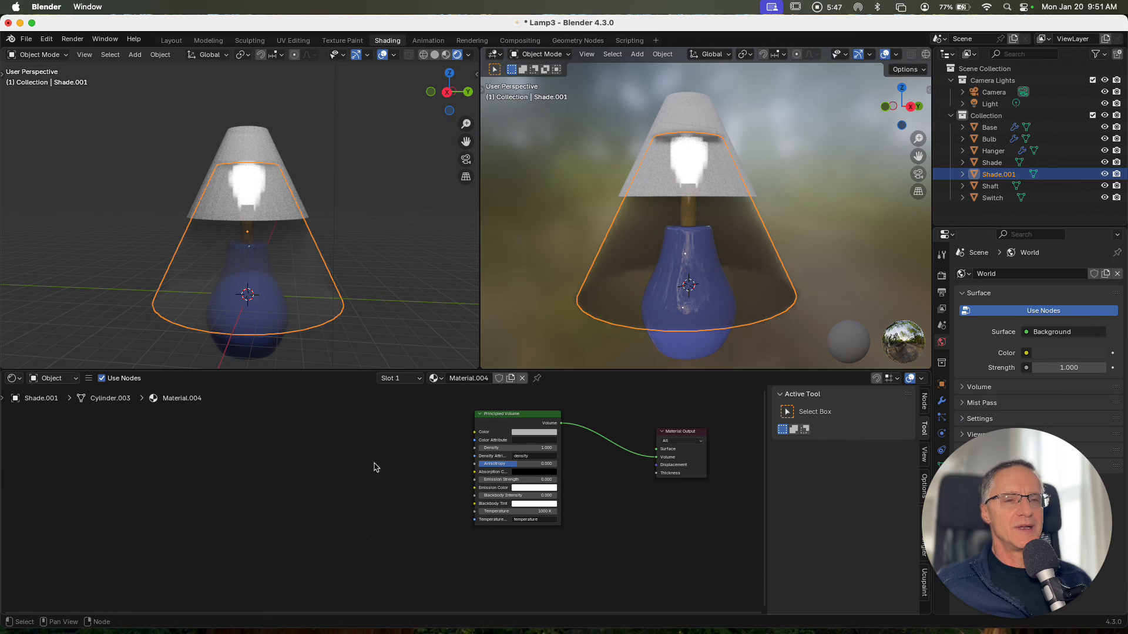
Deselect the copy and lower the Principled Volume's density and anisotropy to make the light cone fainter
click(533, 348)
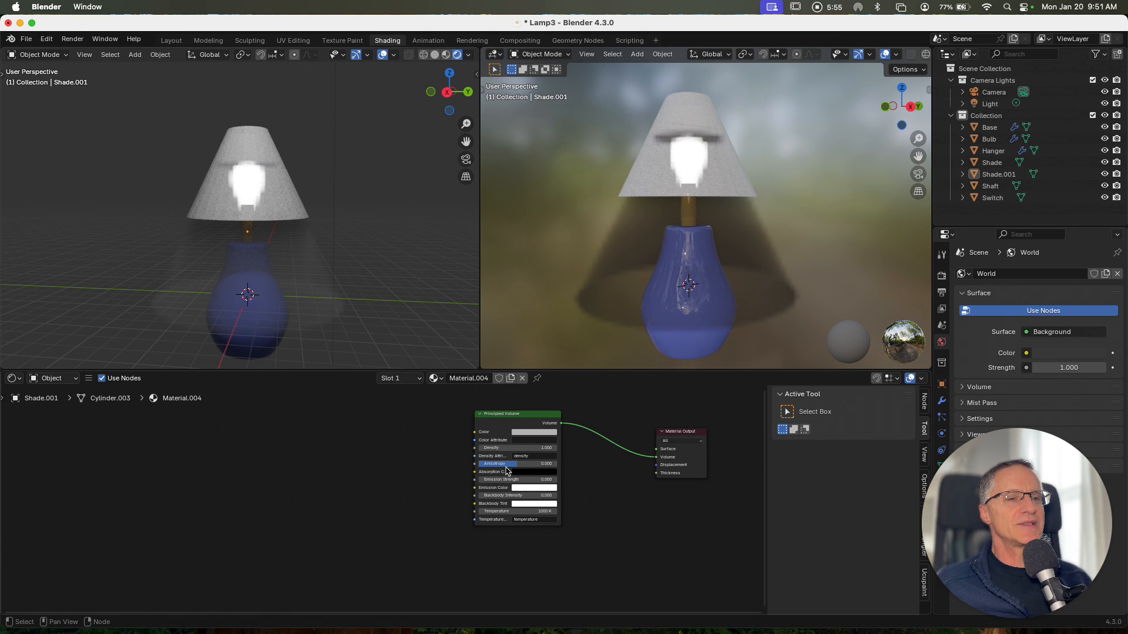
drag(519, 468, 502, 447)
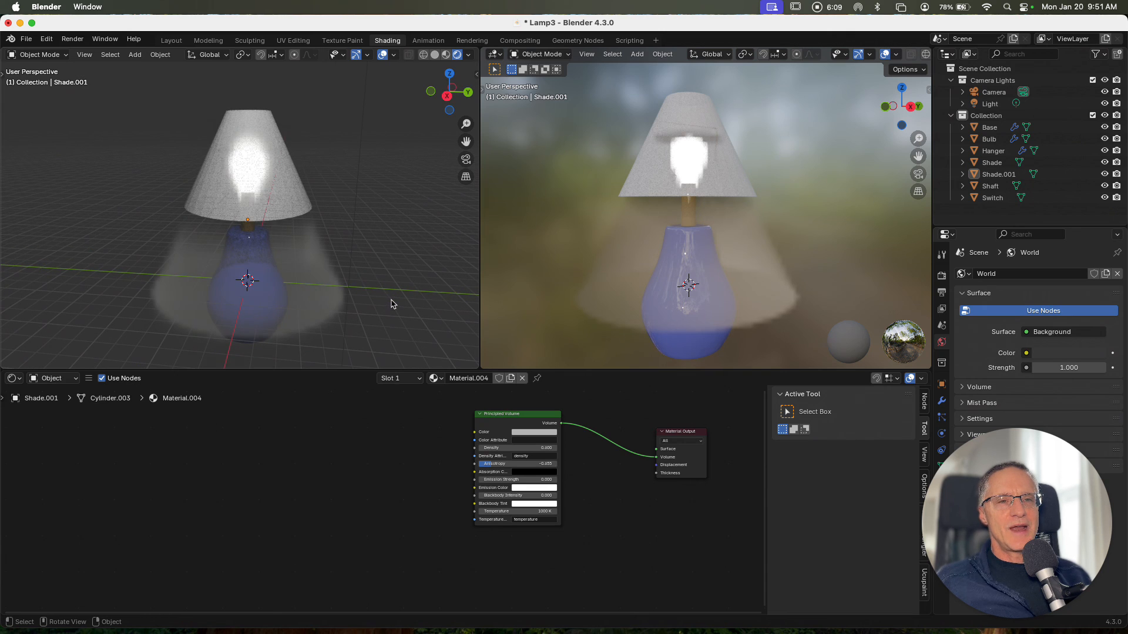
middle_drag(391, 300, 392, 300)
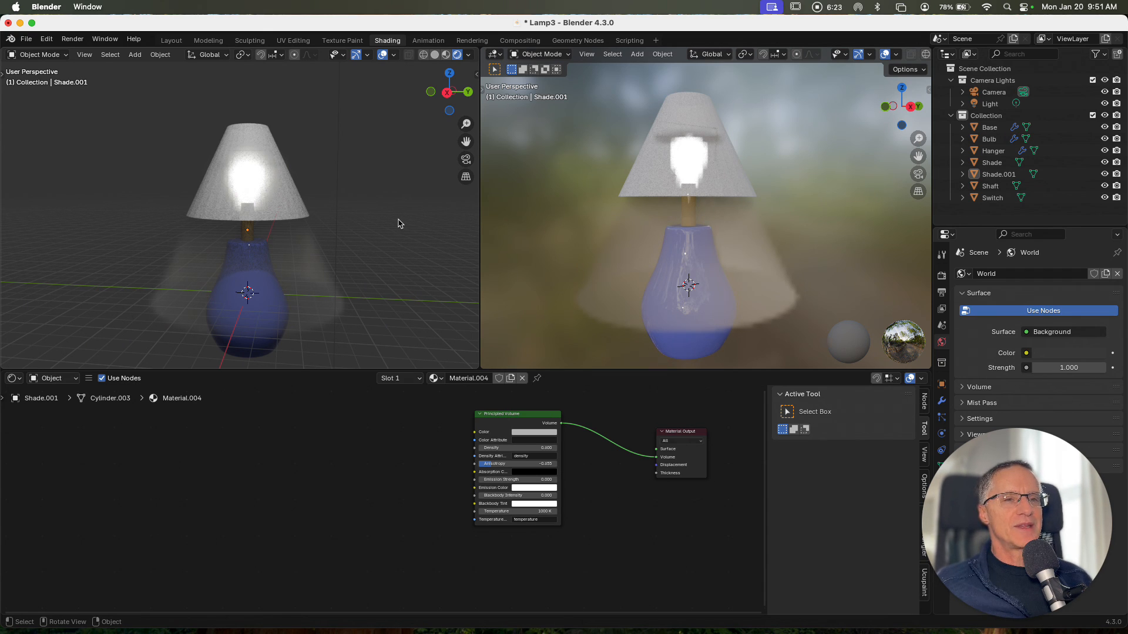
scroll(378, 226, up, 5)
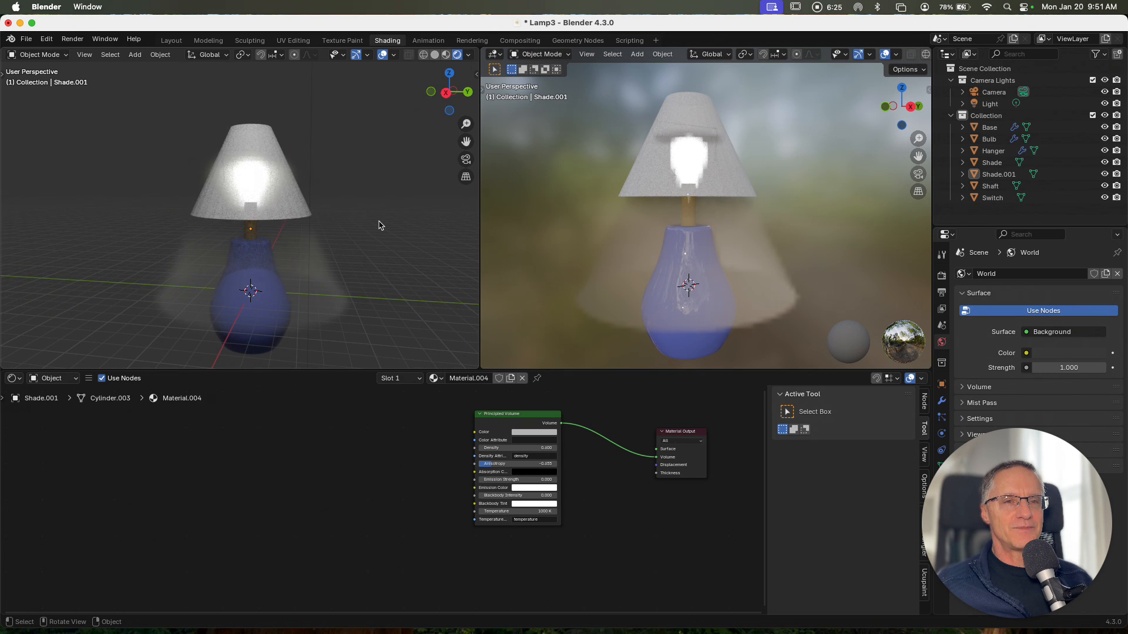
scroll(379, 225, down, 1)
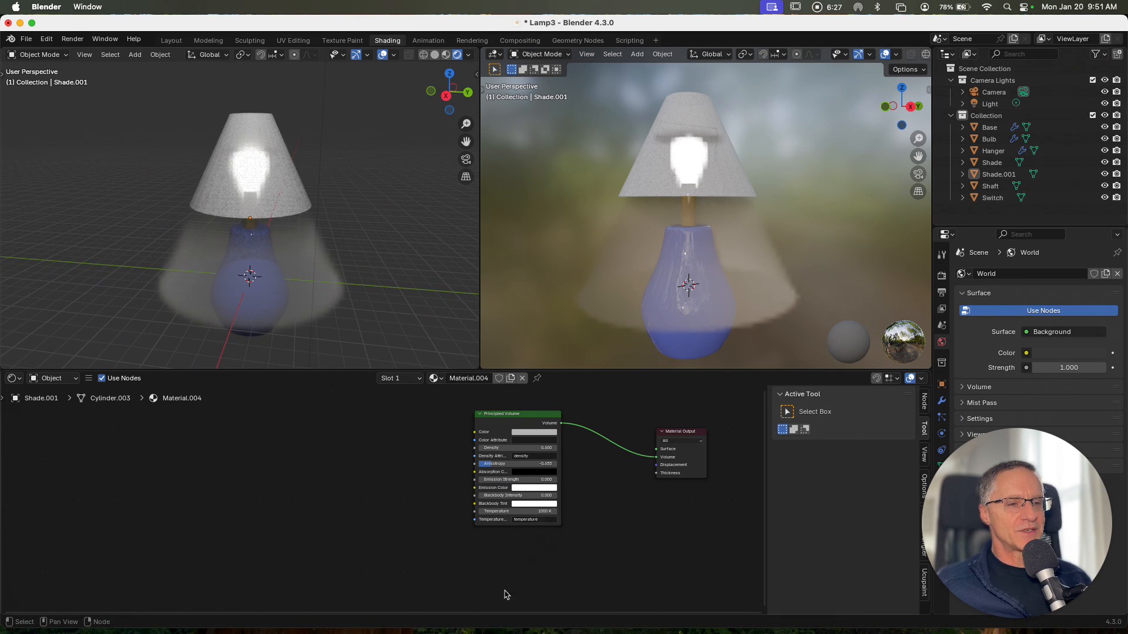